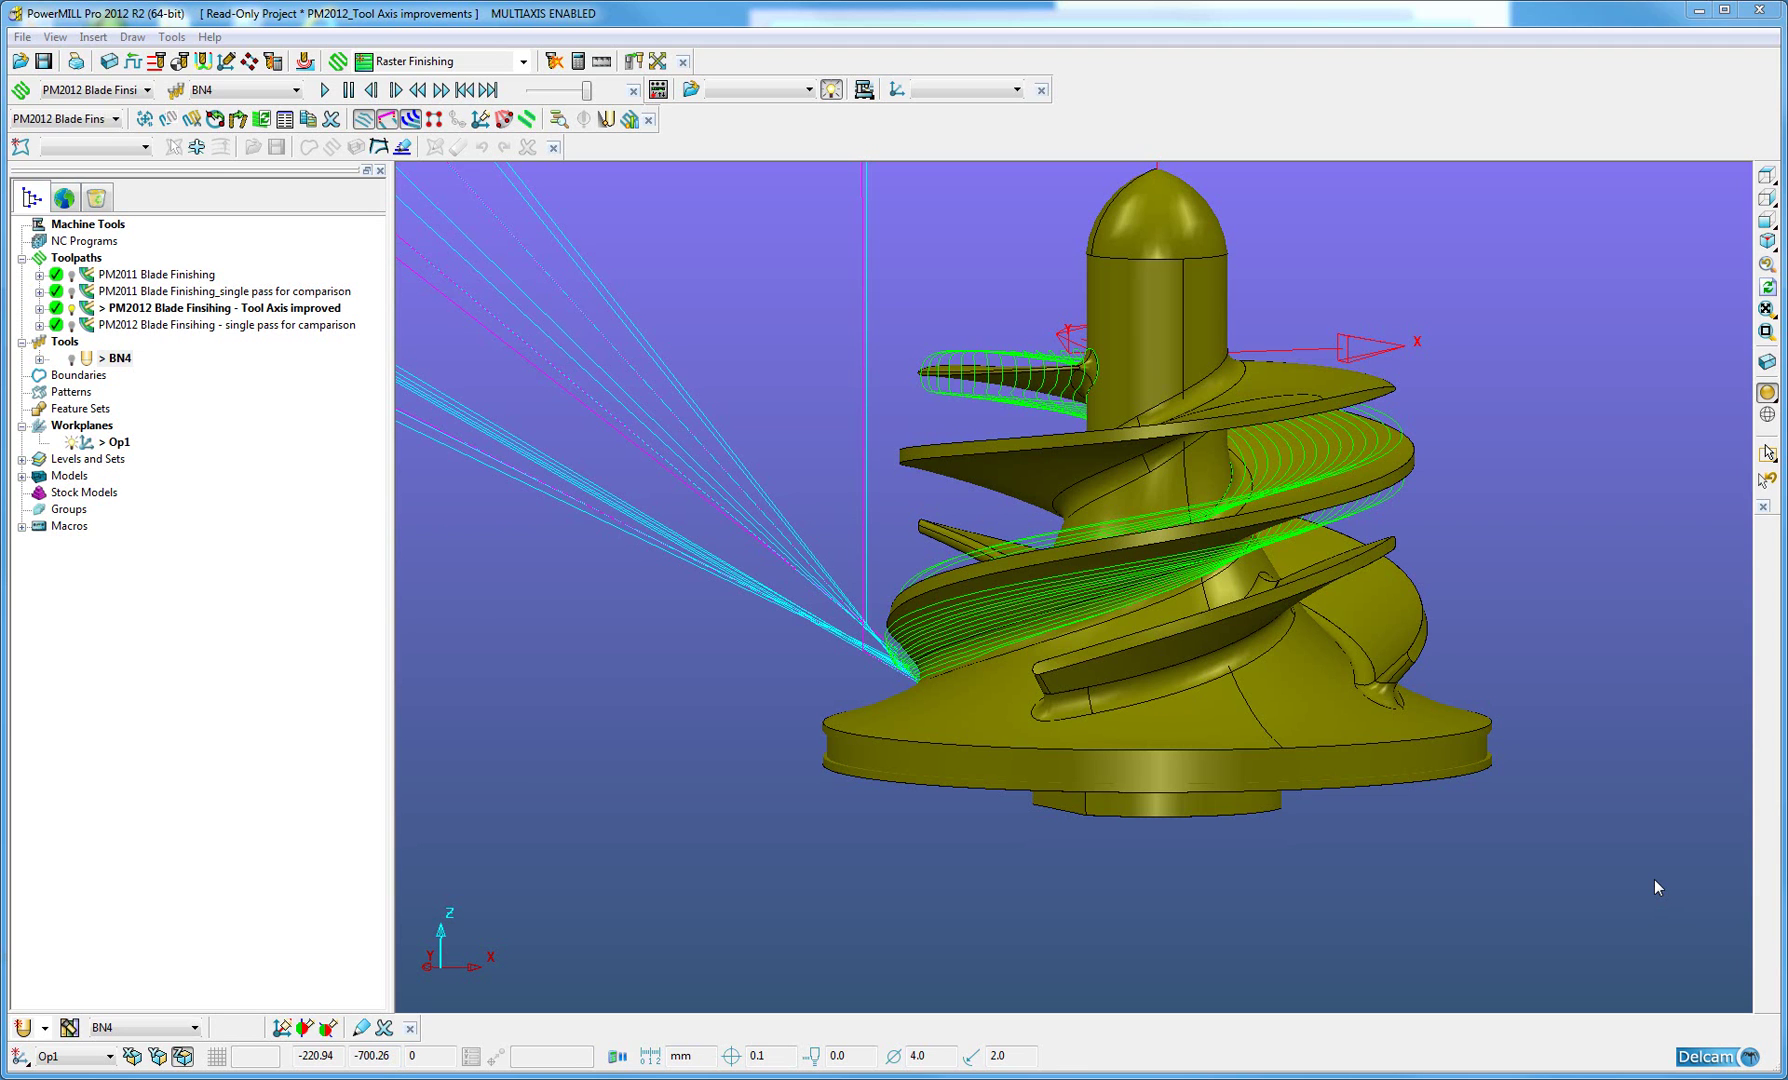
Show the PM2011 Blade Finishing toolpath alongside the PM2012 one, viewed from above the blades.
middle_drag(1245, 599, 1101, 718)
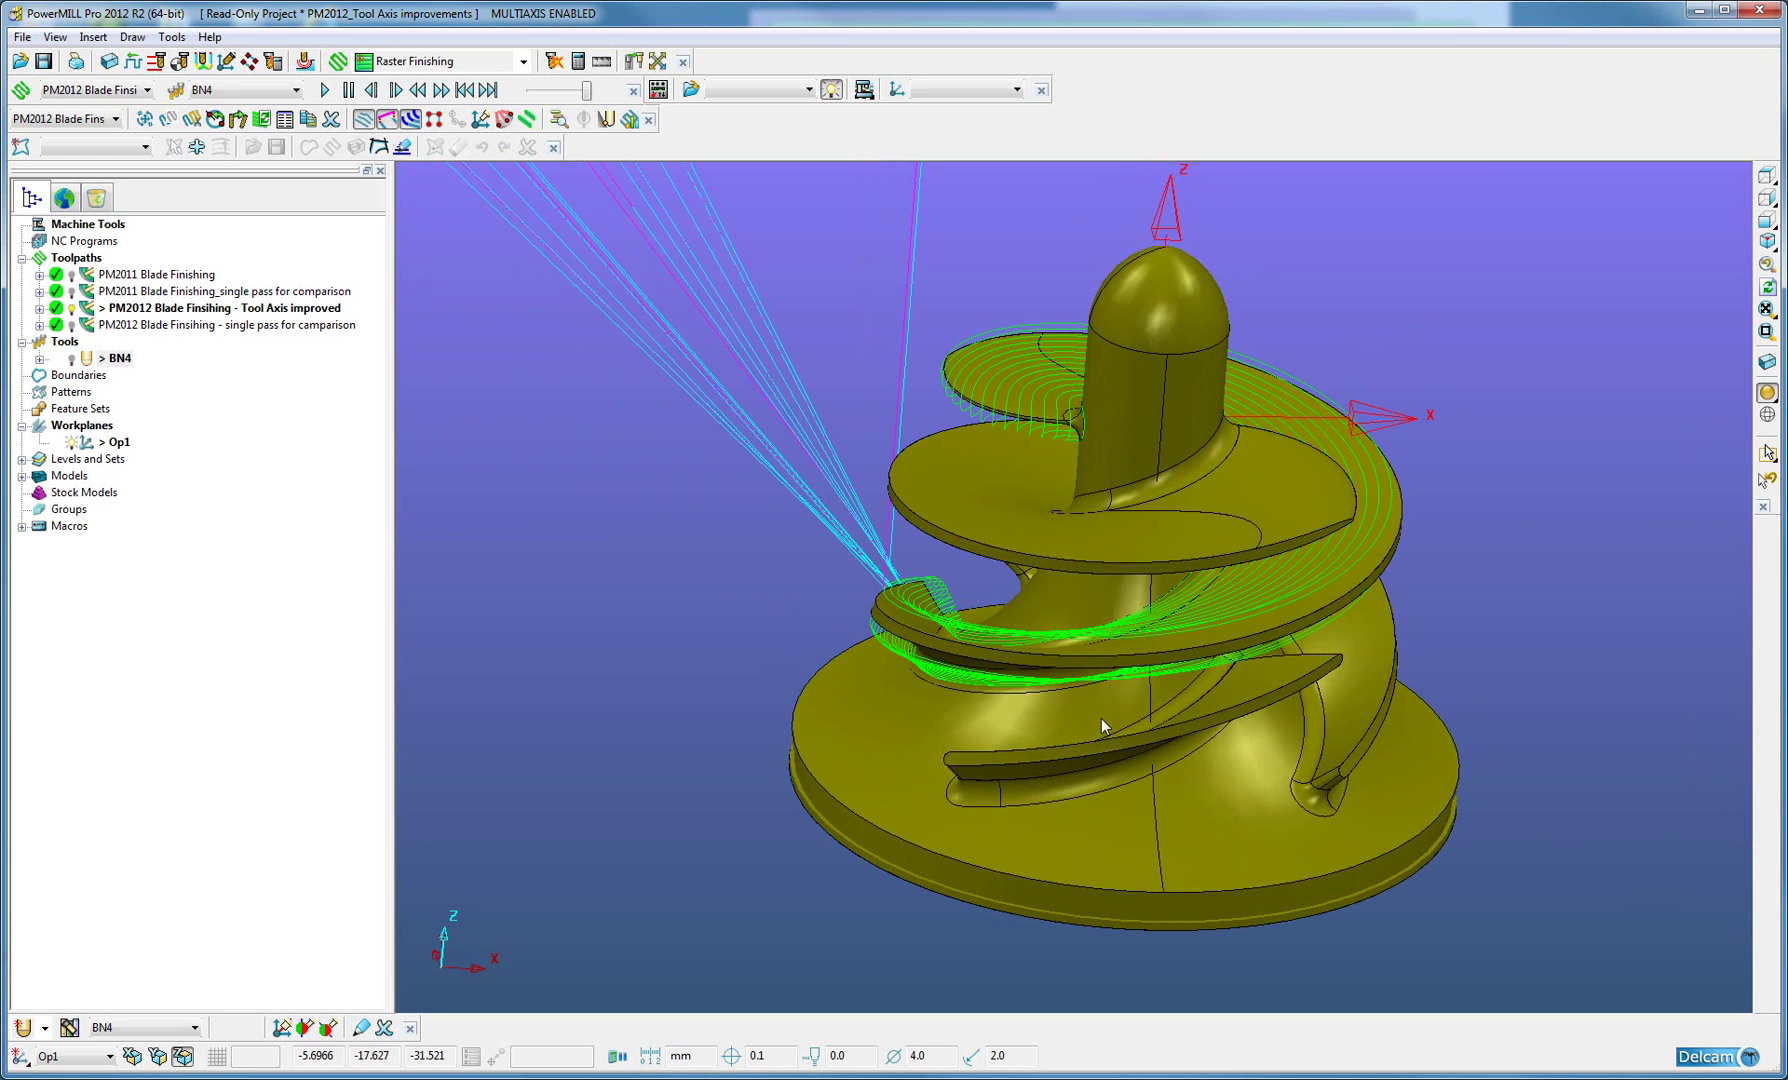
click(72, 276)
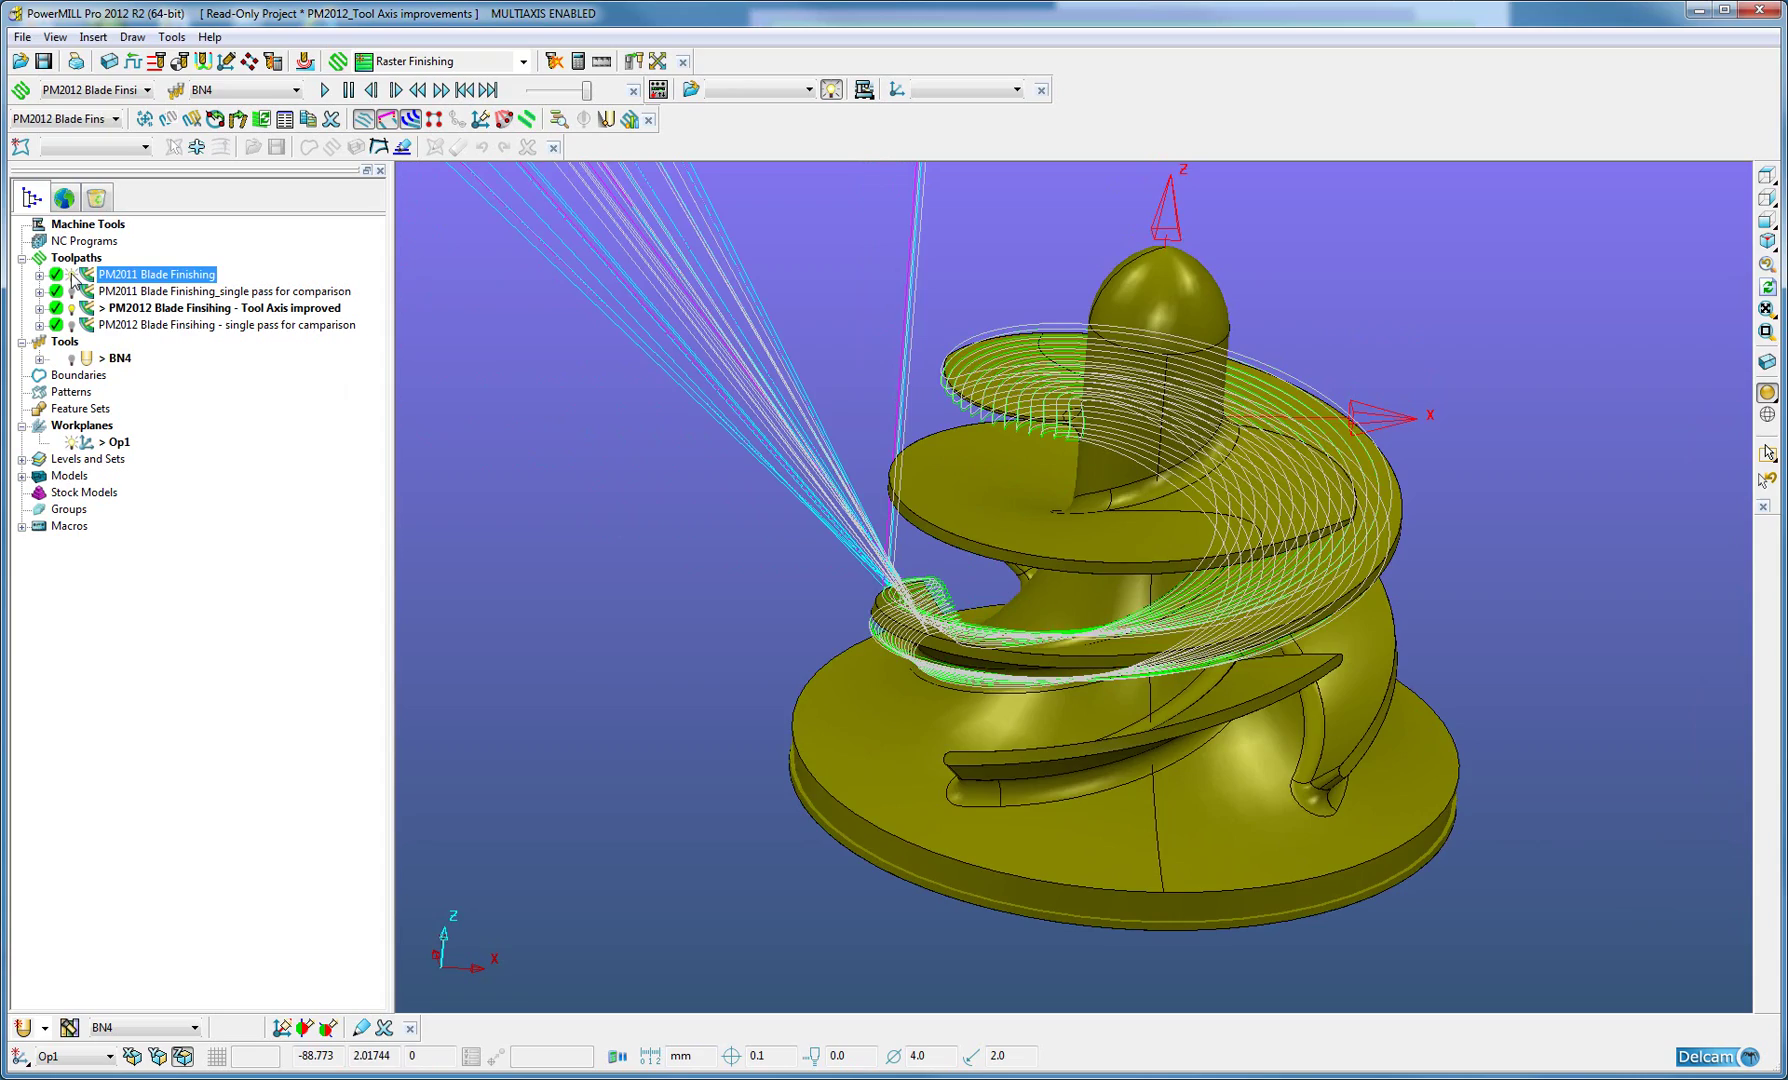
mouse_move(760, 500)
middle_down()
mouse_move(969, 566)
mouse_move(1043, 538)
mouse_move(1038, 504)
mouse_move(1069, 450)
mouse_move(1051, 398)
mouse_move(1038, 582)
middle_up()
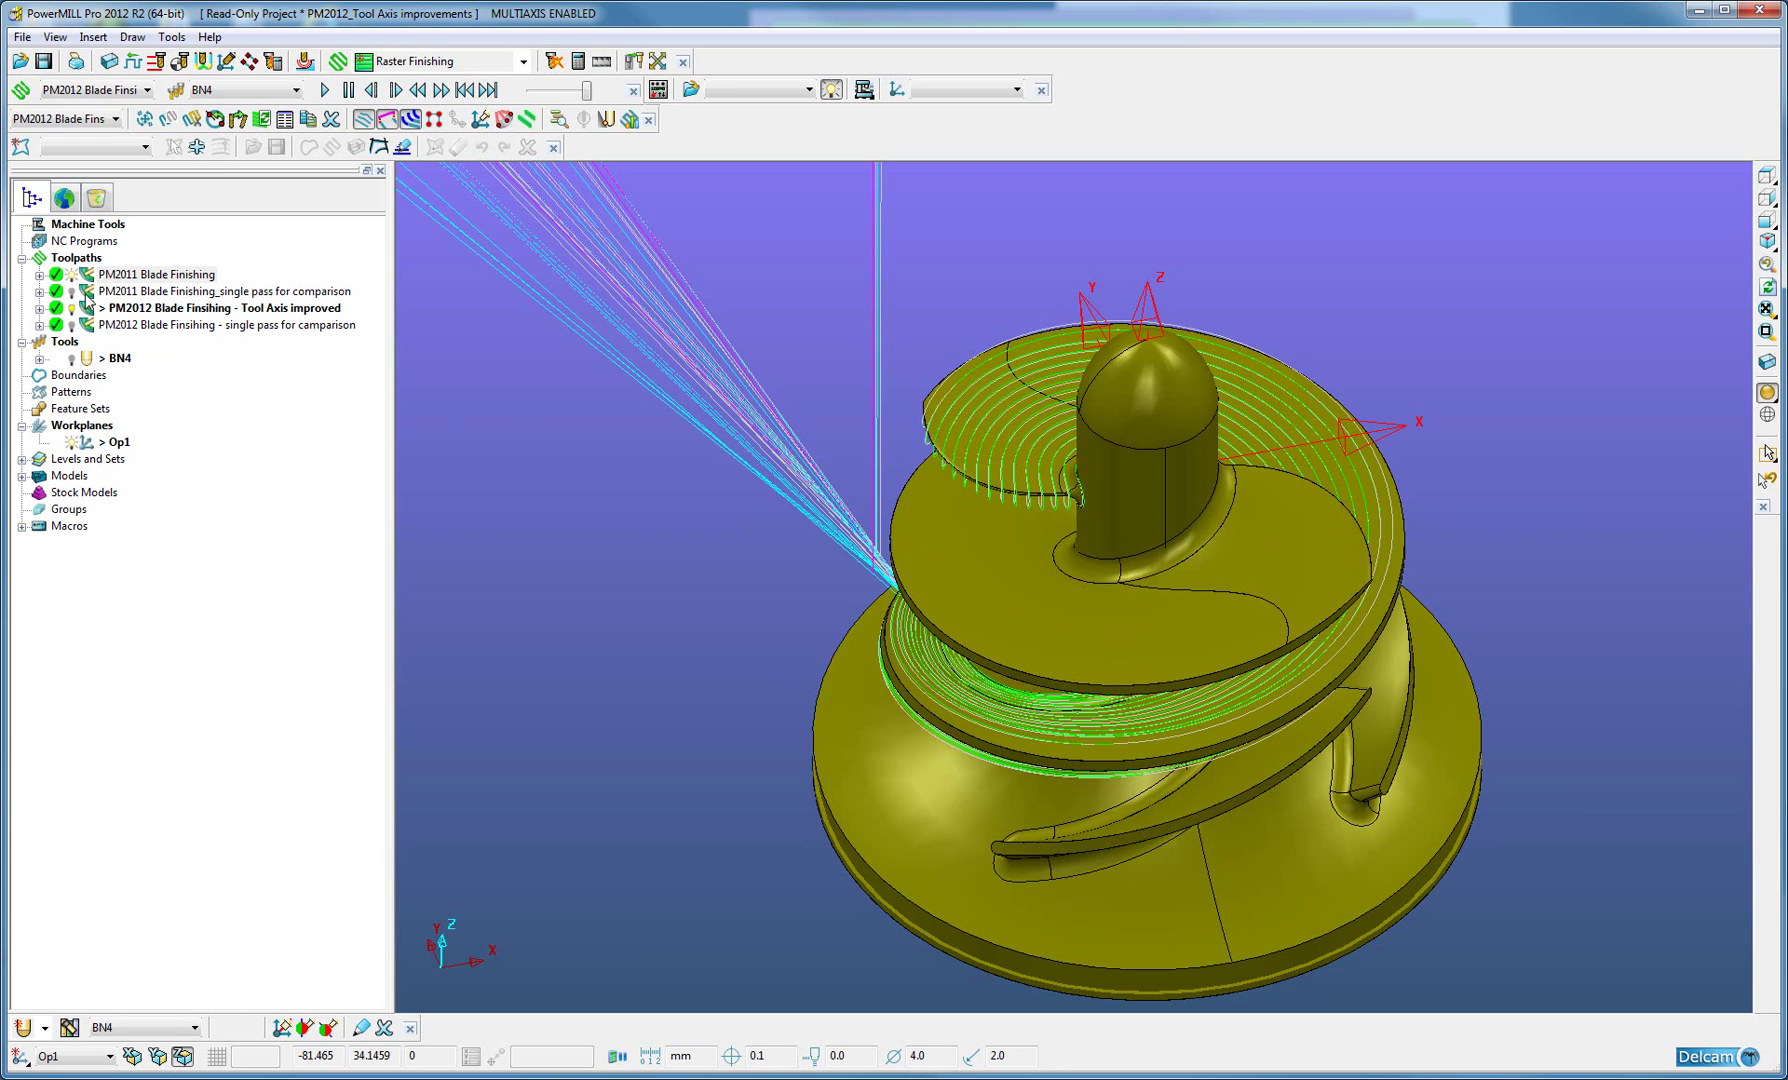
Make the PM2011 single-pass toolpath active and hide the full PM2011 Blade Finishing toolpath.
double_click(87, 292)
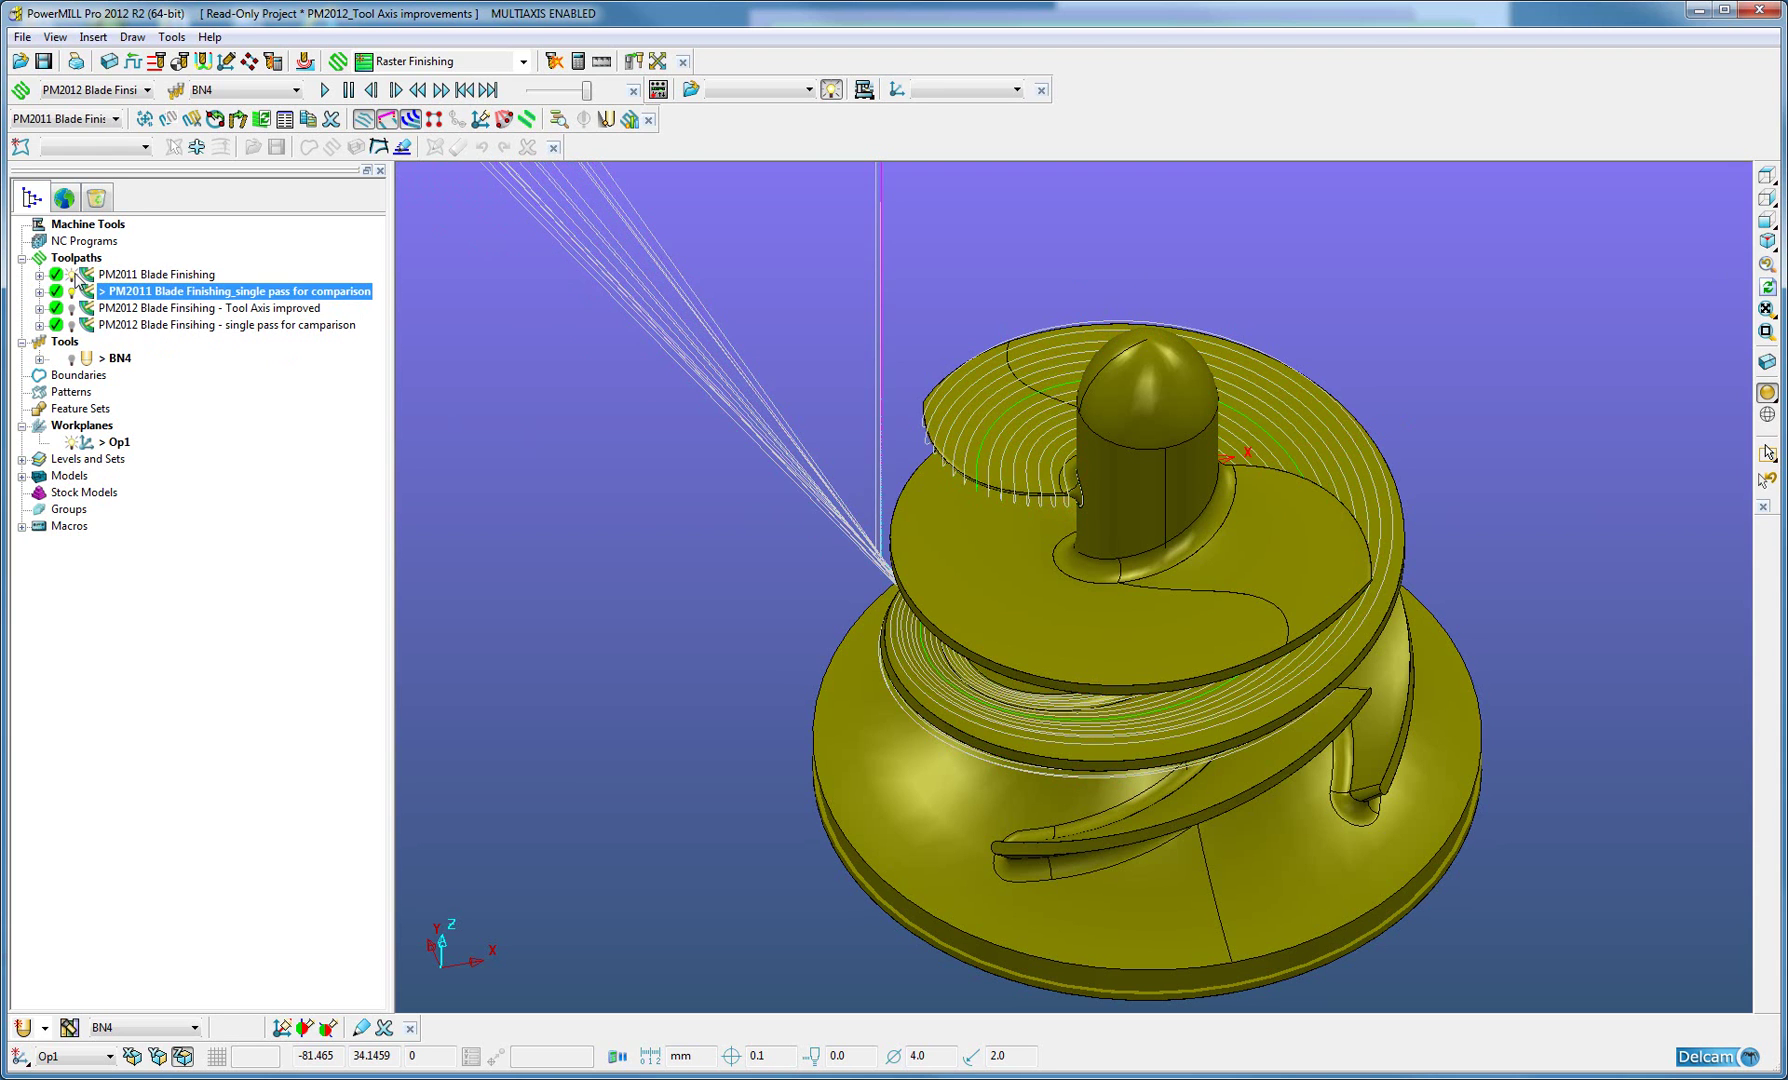
click(87, 292)
click(87, 292)
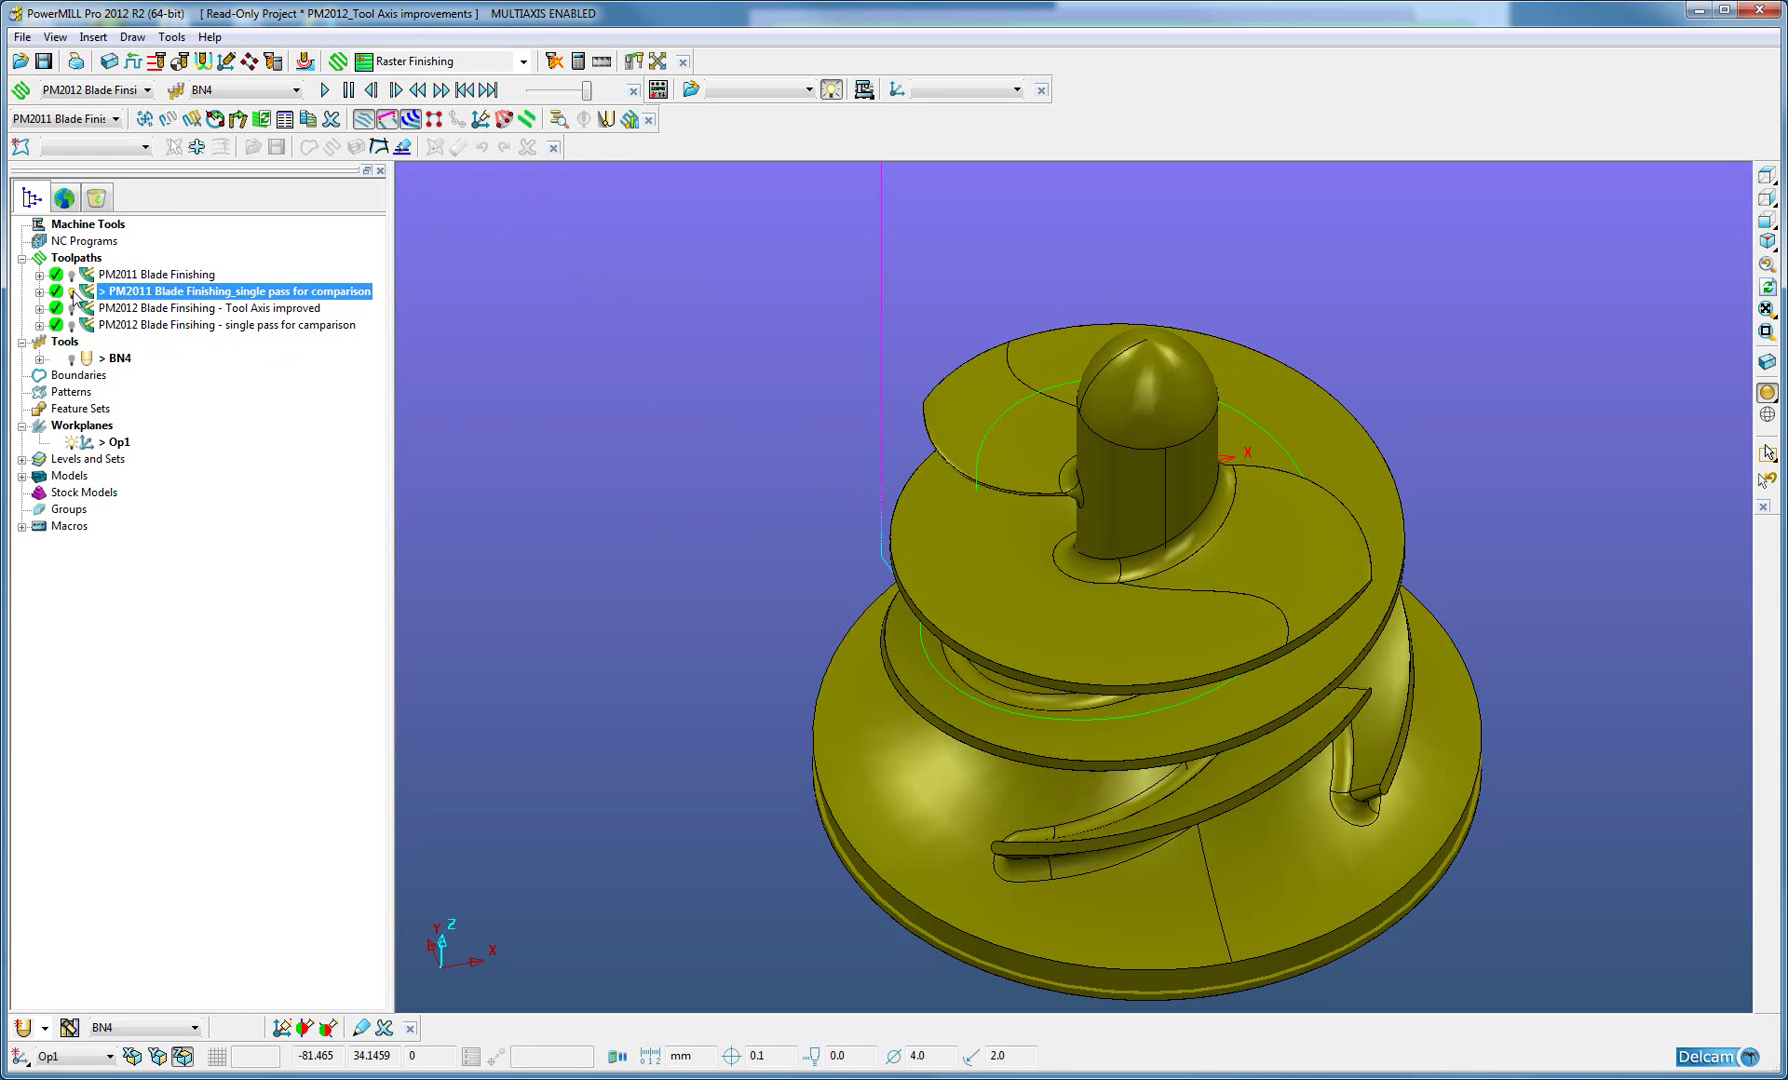
View the PM2011 single-pass toolpath from the top, unshaded, with its tool axis vectors drawn.
click(1768, 178)
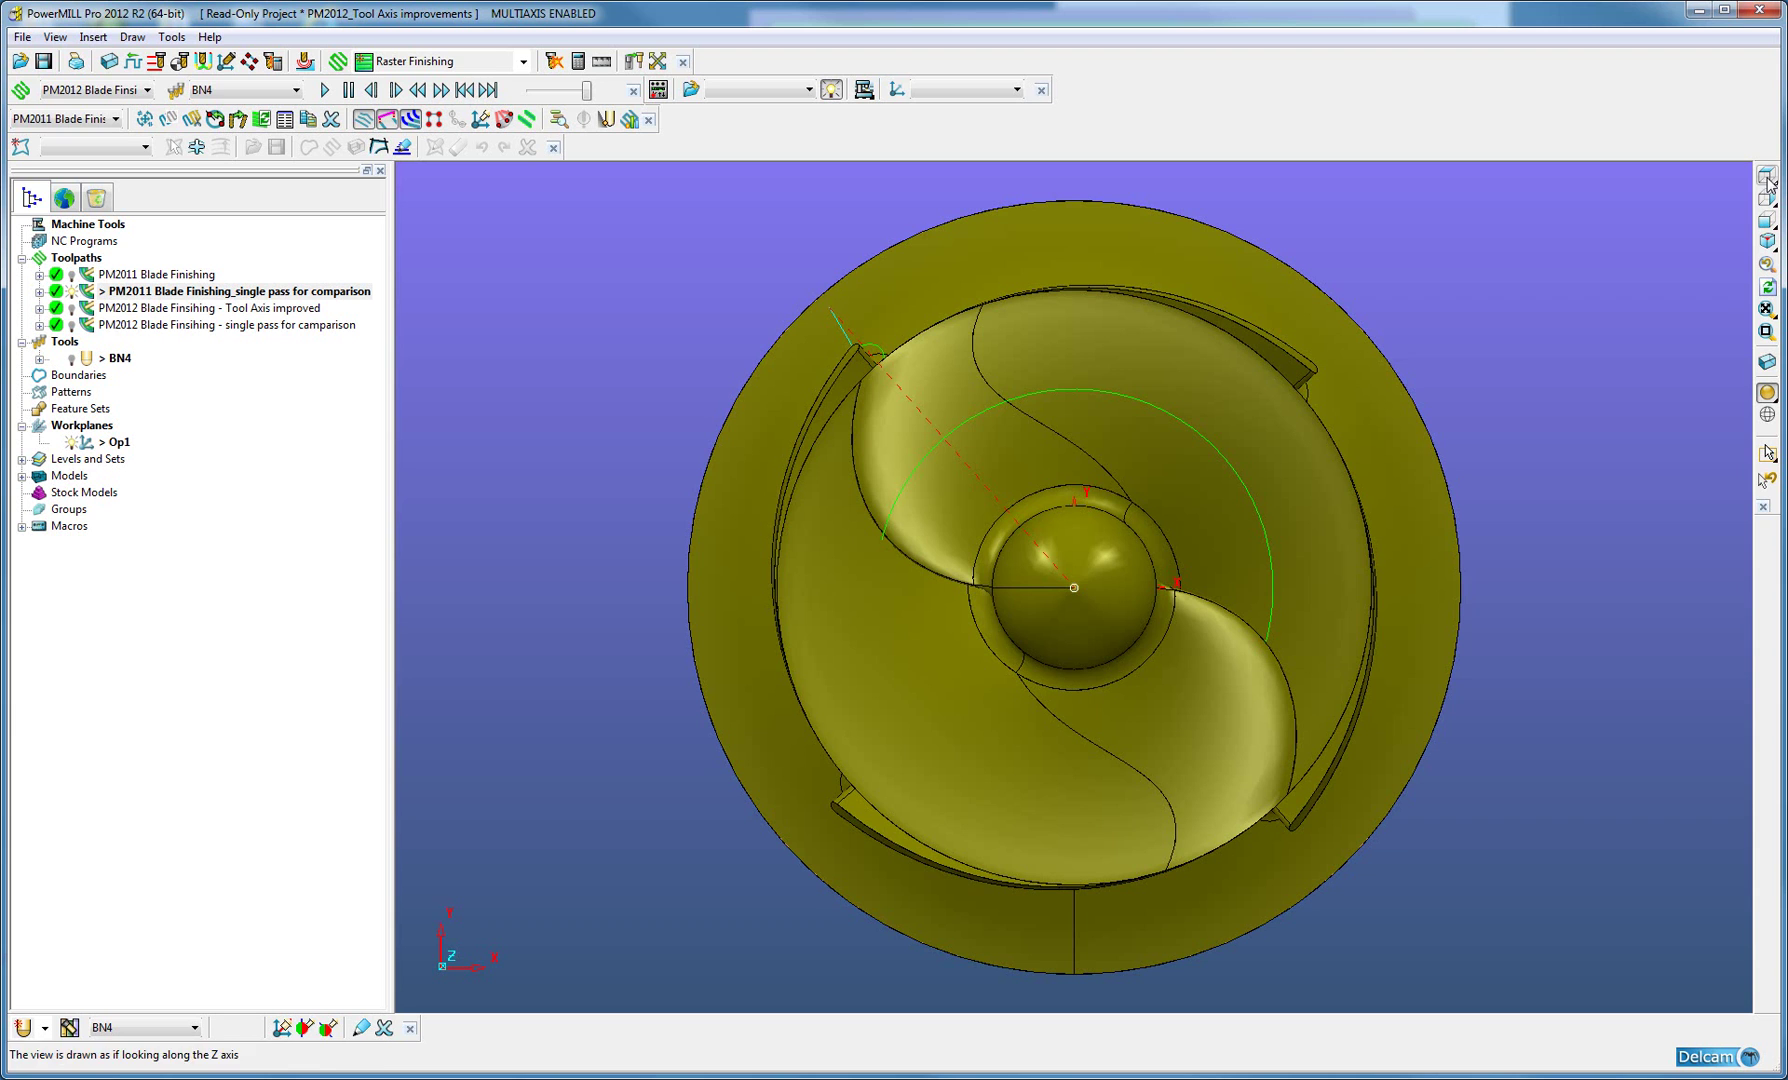
click(1767, 393)
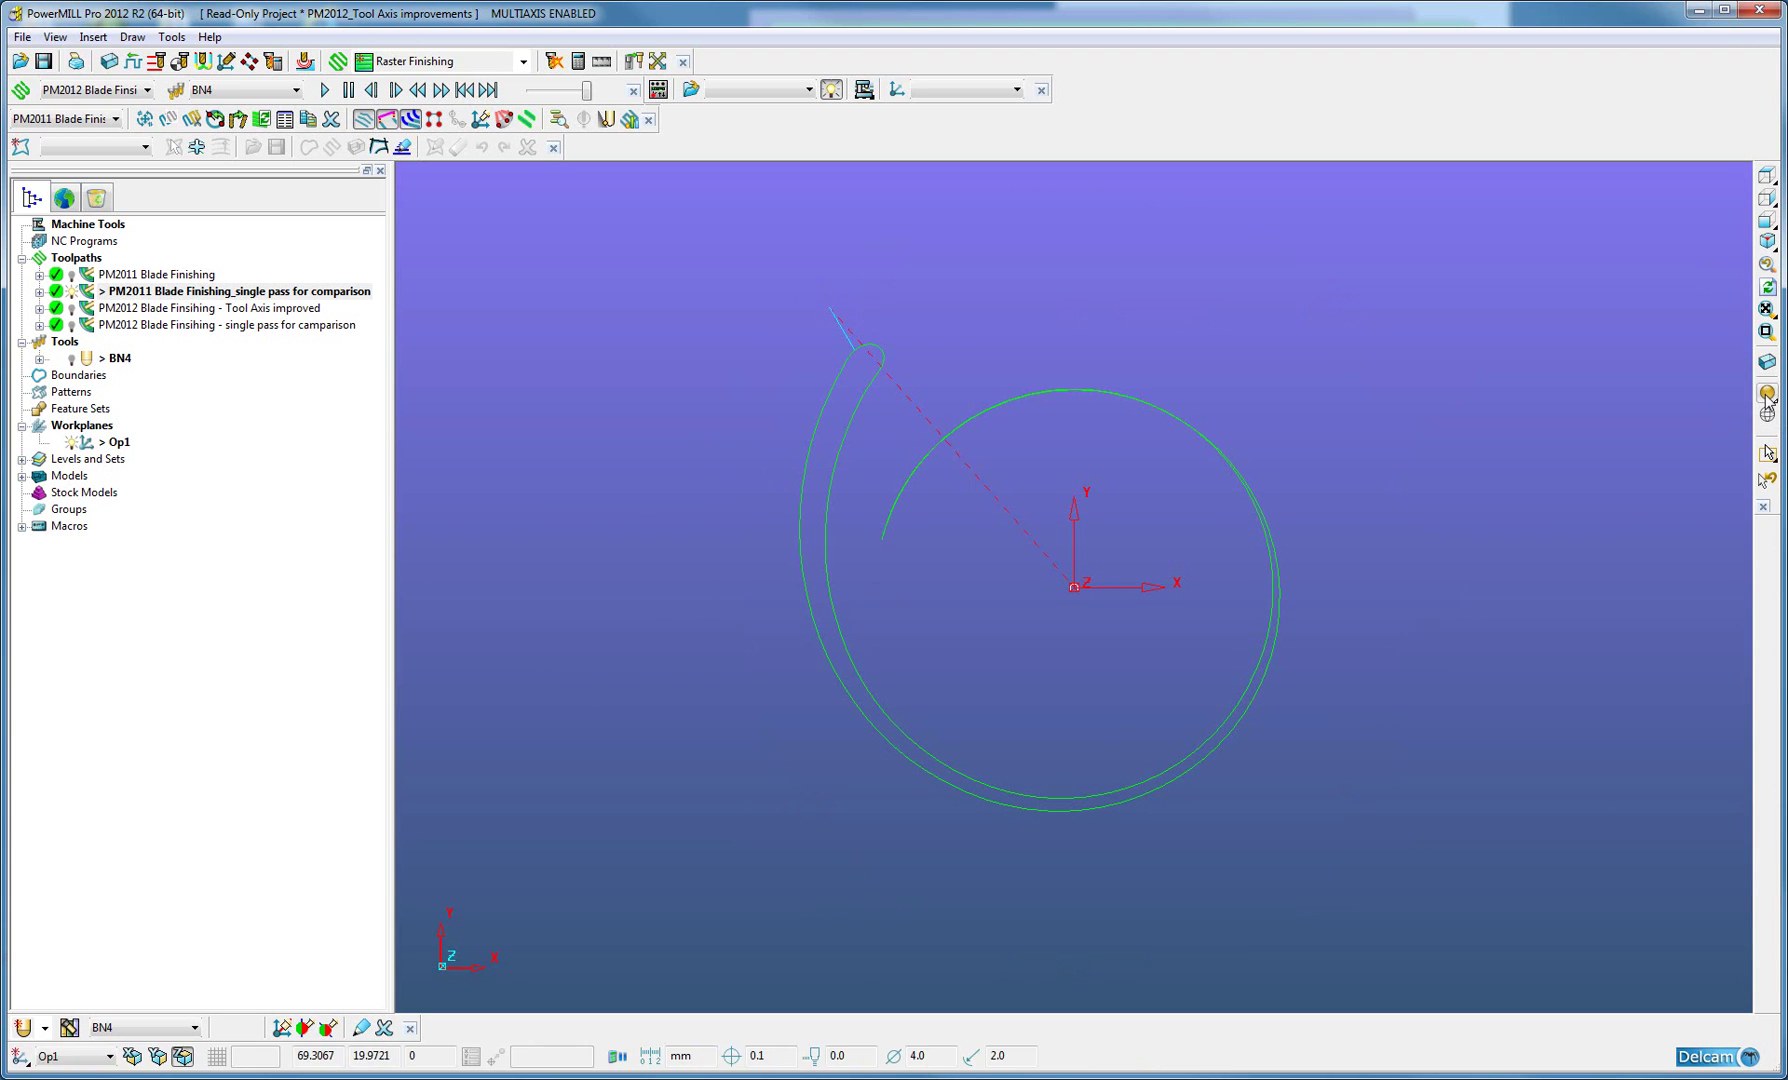
click(481, 120)
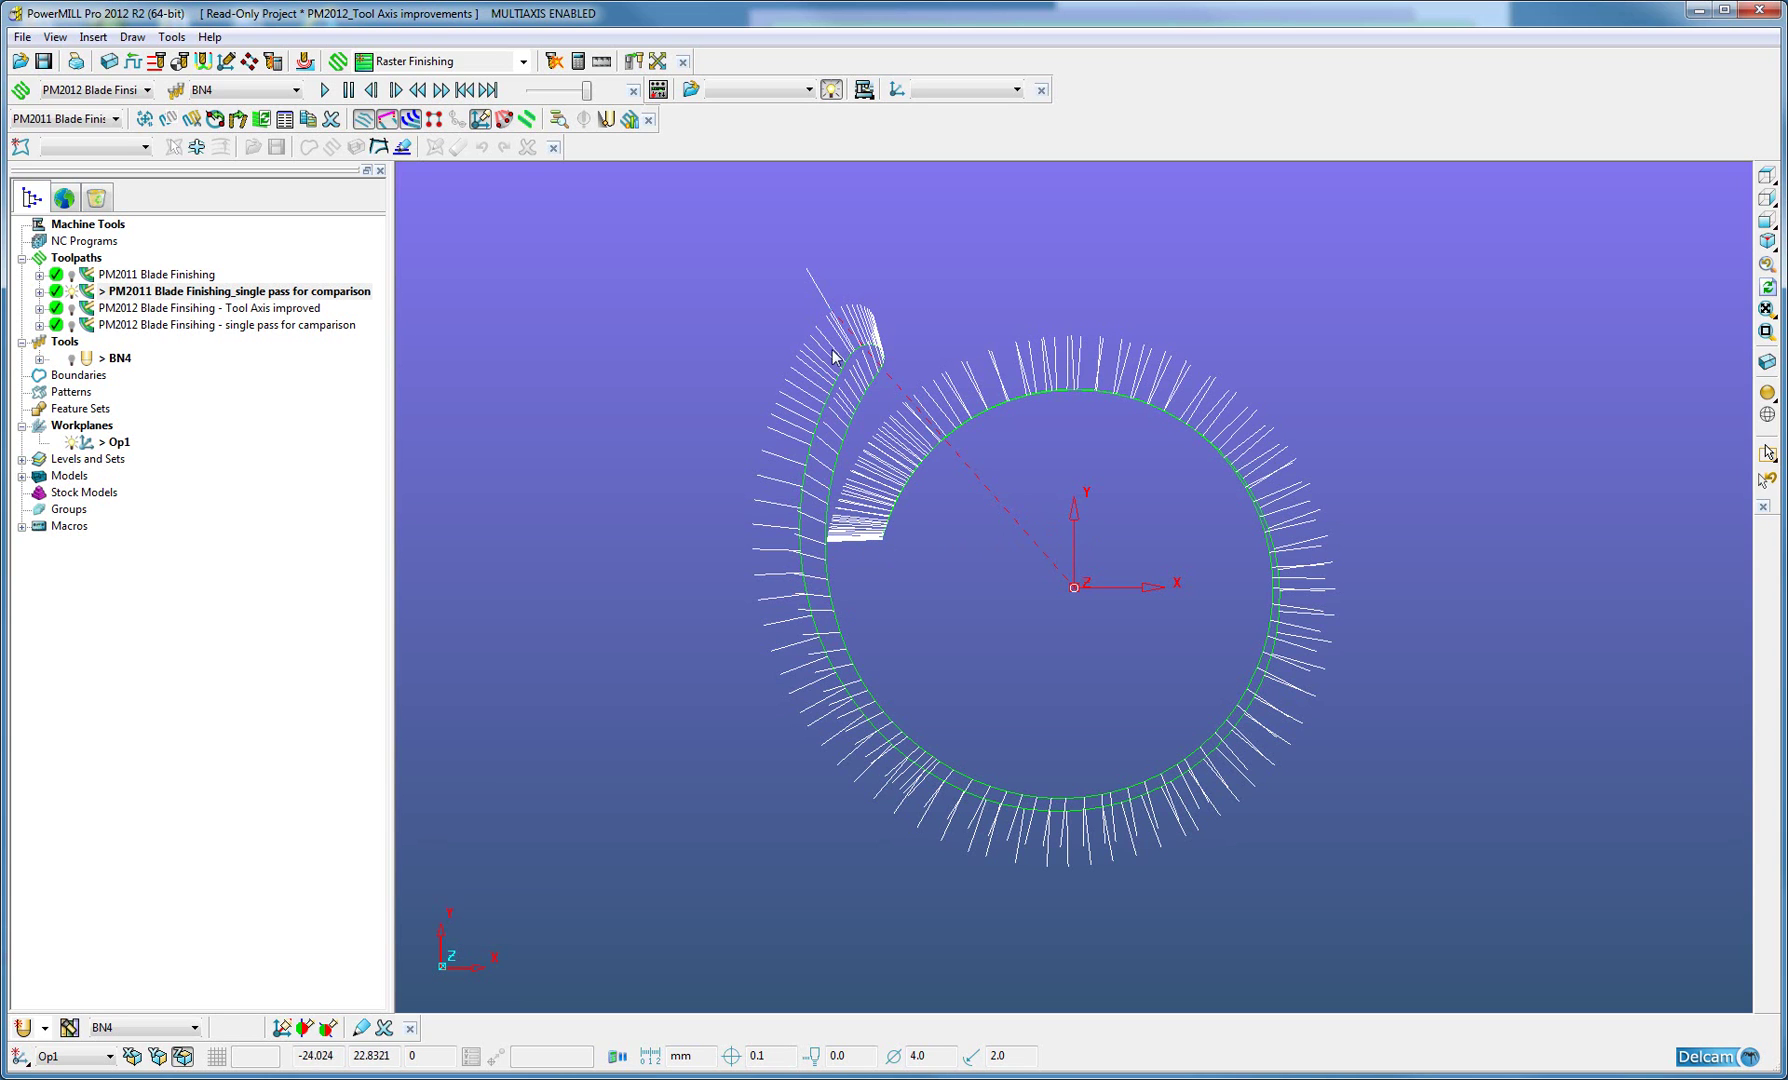
click(72, 328)
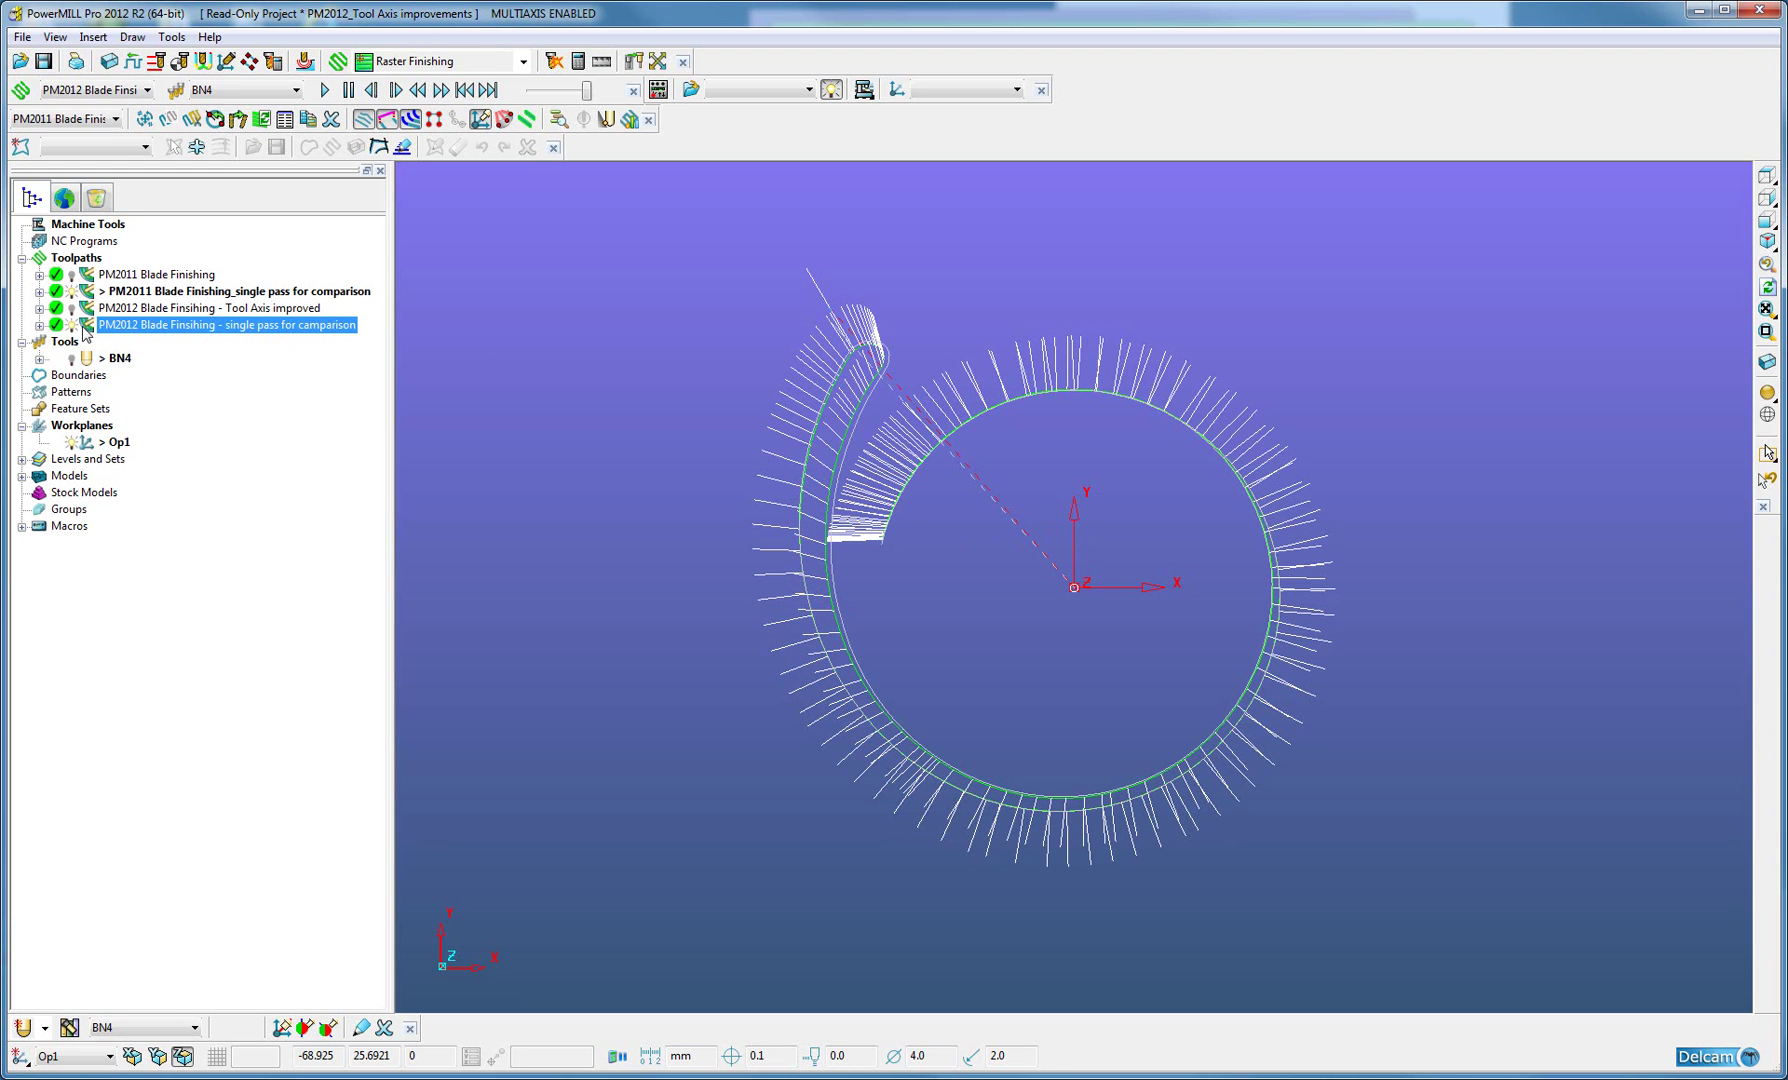
Activate the PM2012 single-pass toolpath, hide the PM2011 one, and draw its tool axes.
click(71, 326)
click(71, 294)
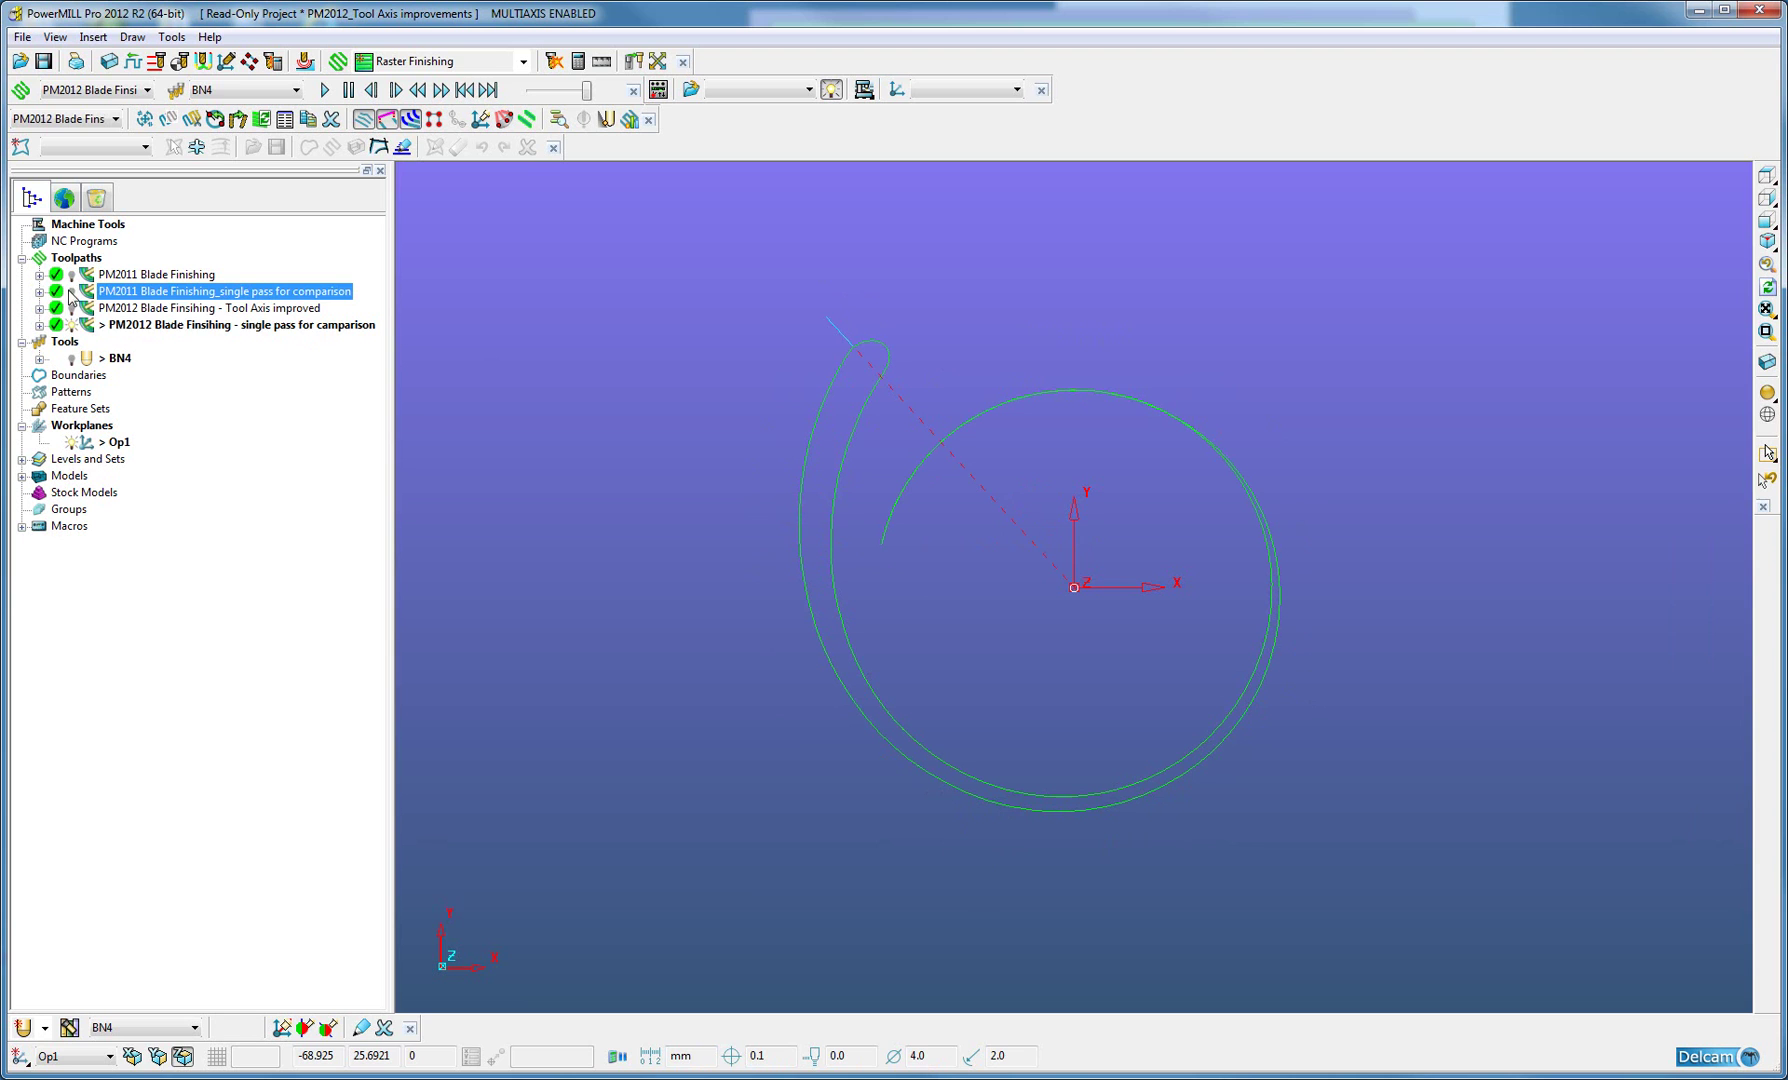
click(88, 326)
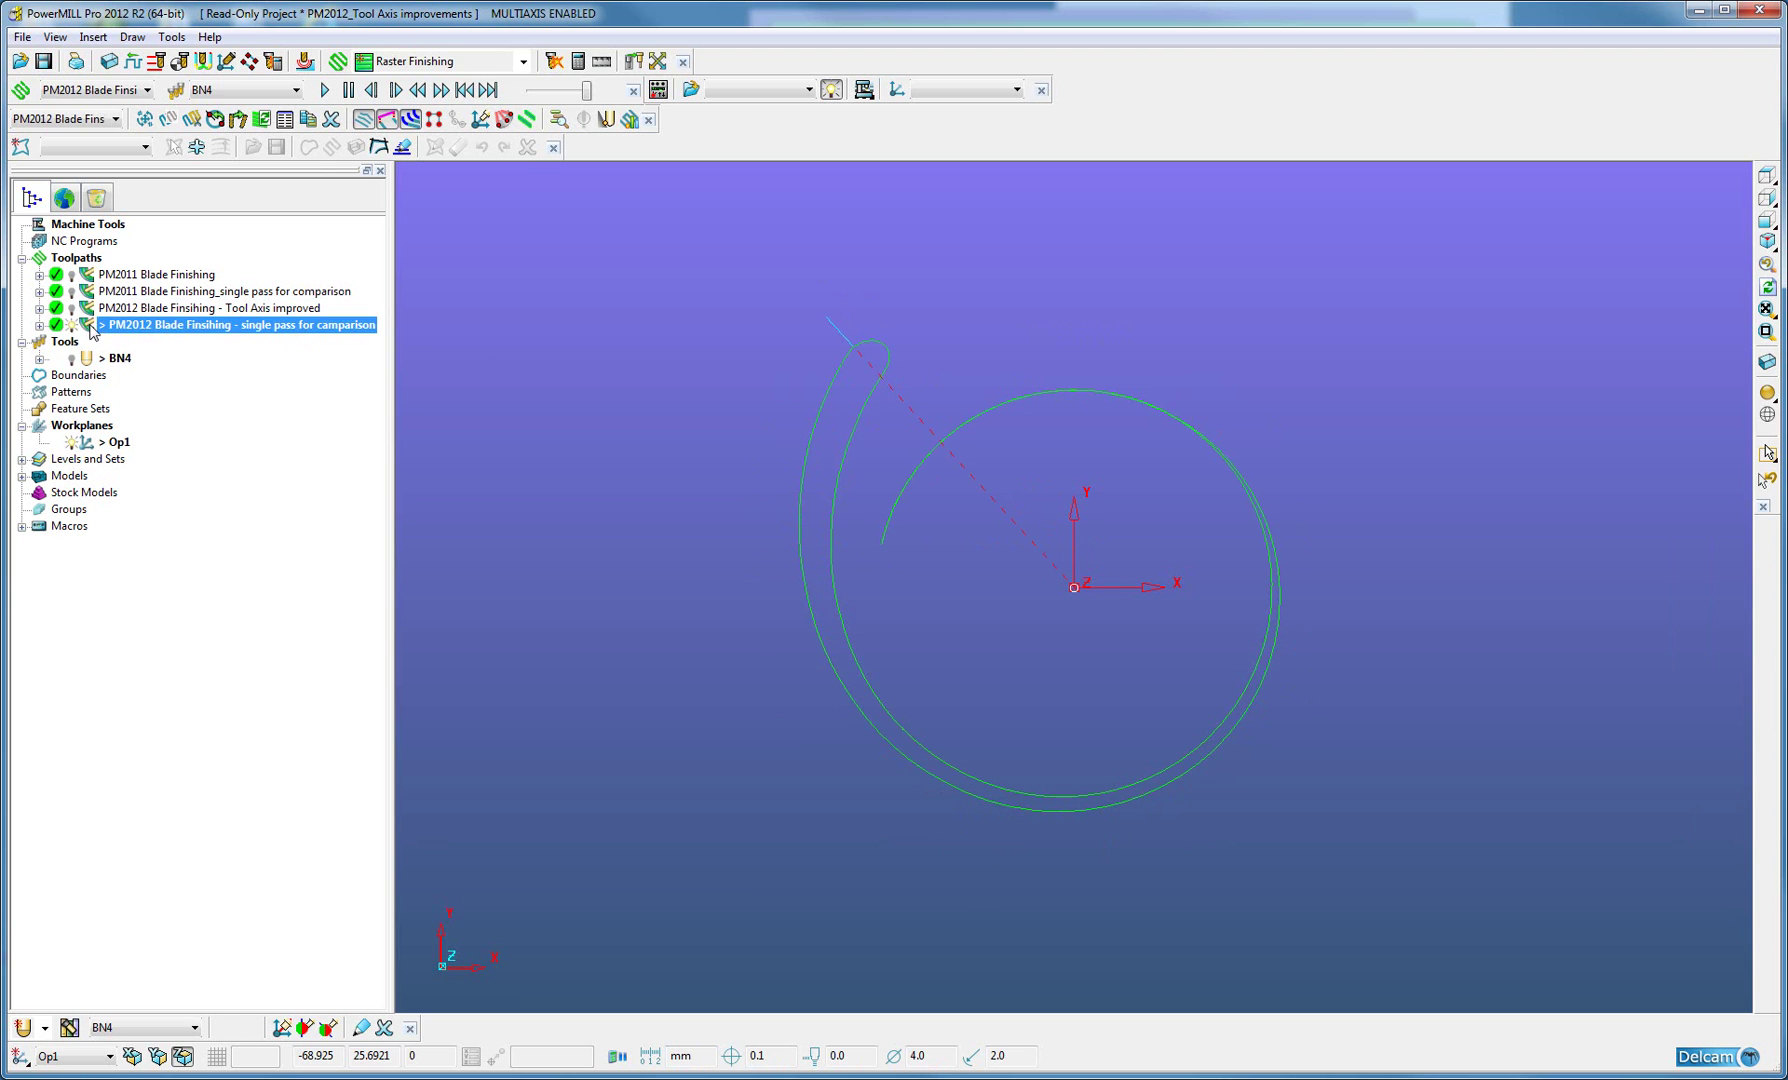
click(479, 120)
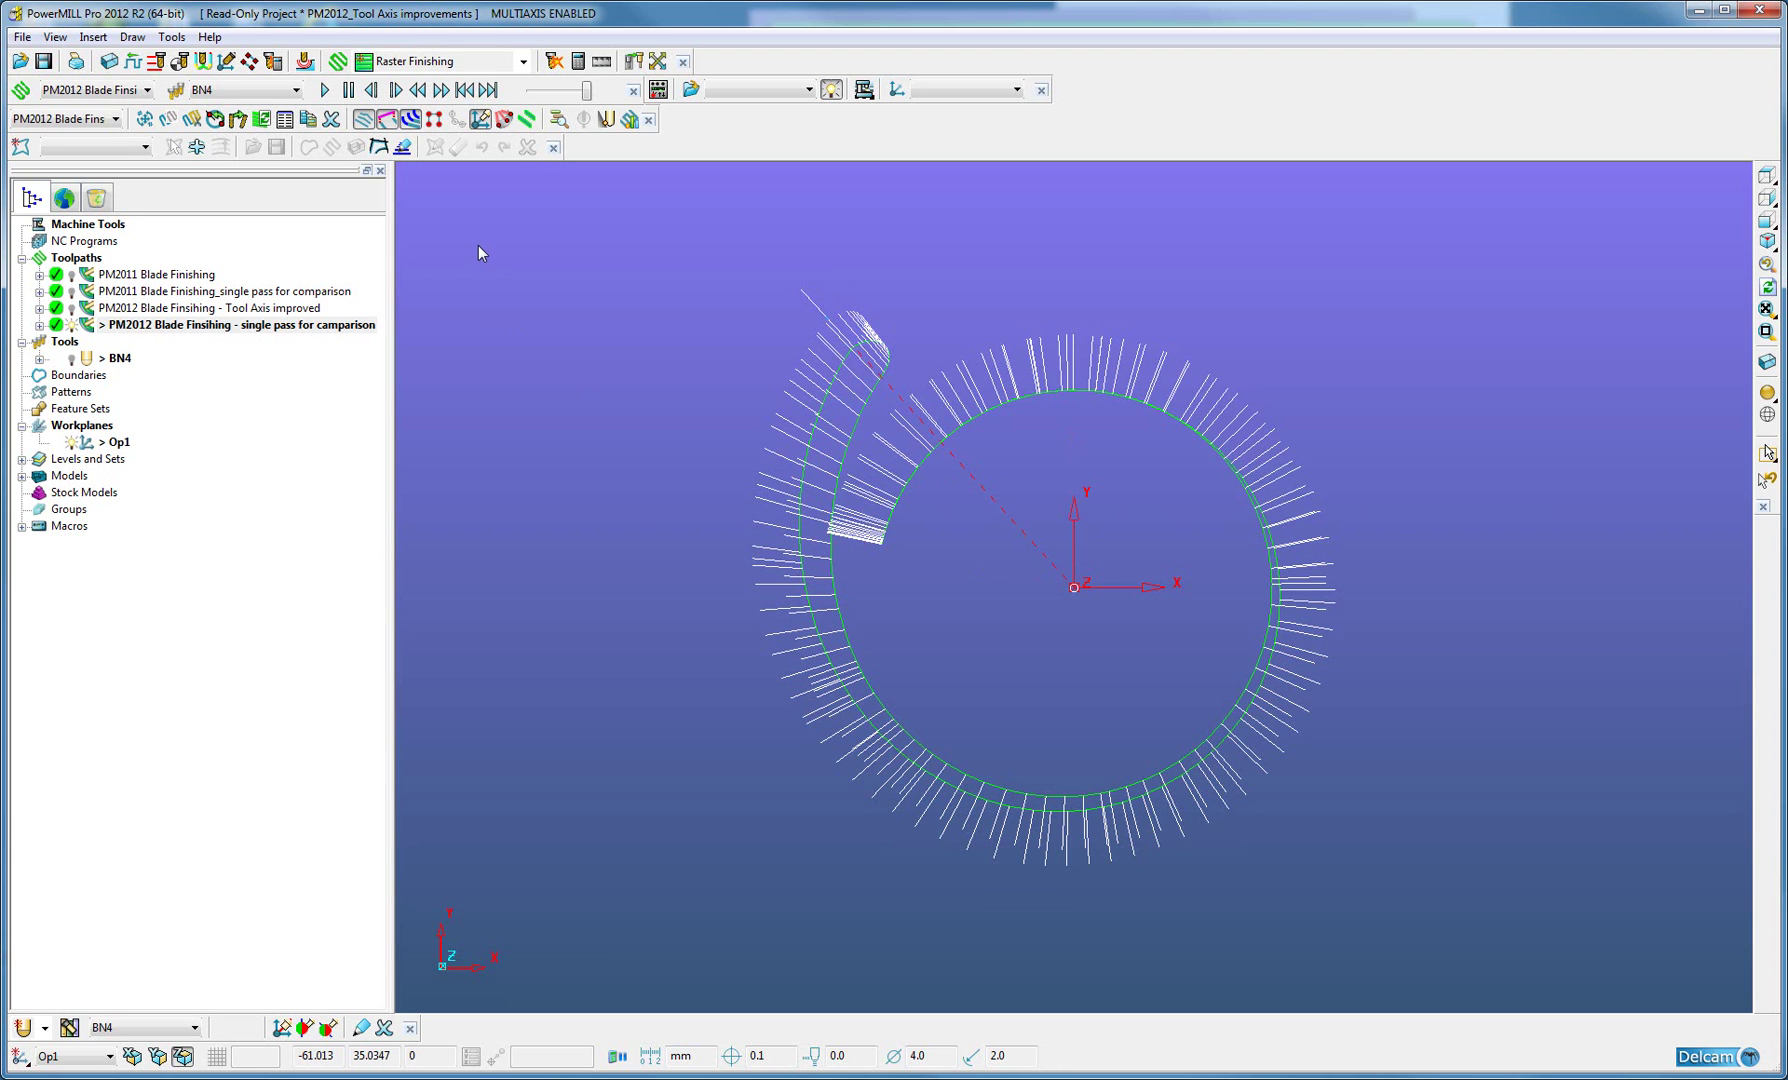
View the shaded impeller from the front, panned and zoomed onto the blades.
click(1765, 224)
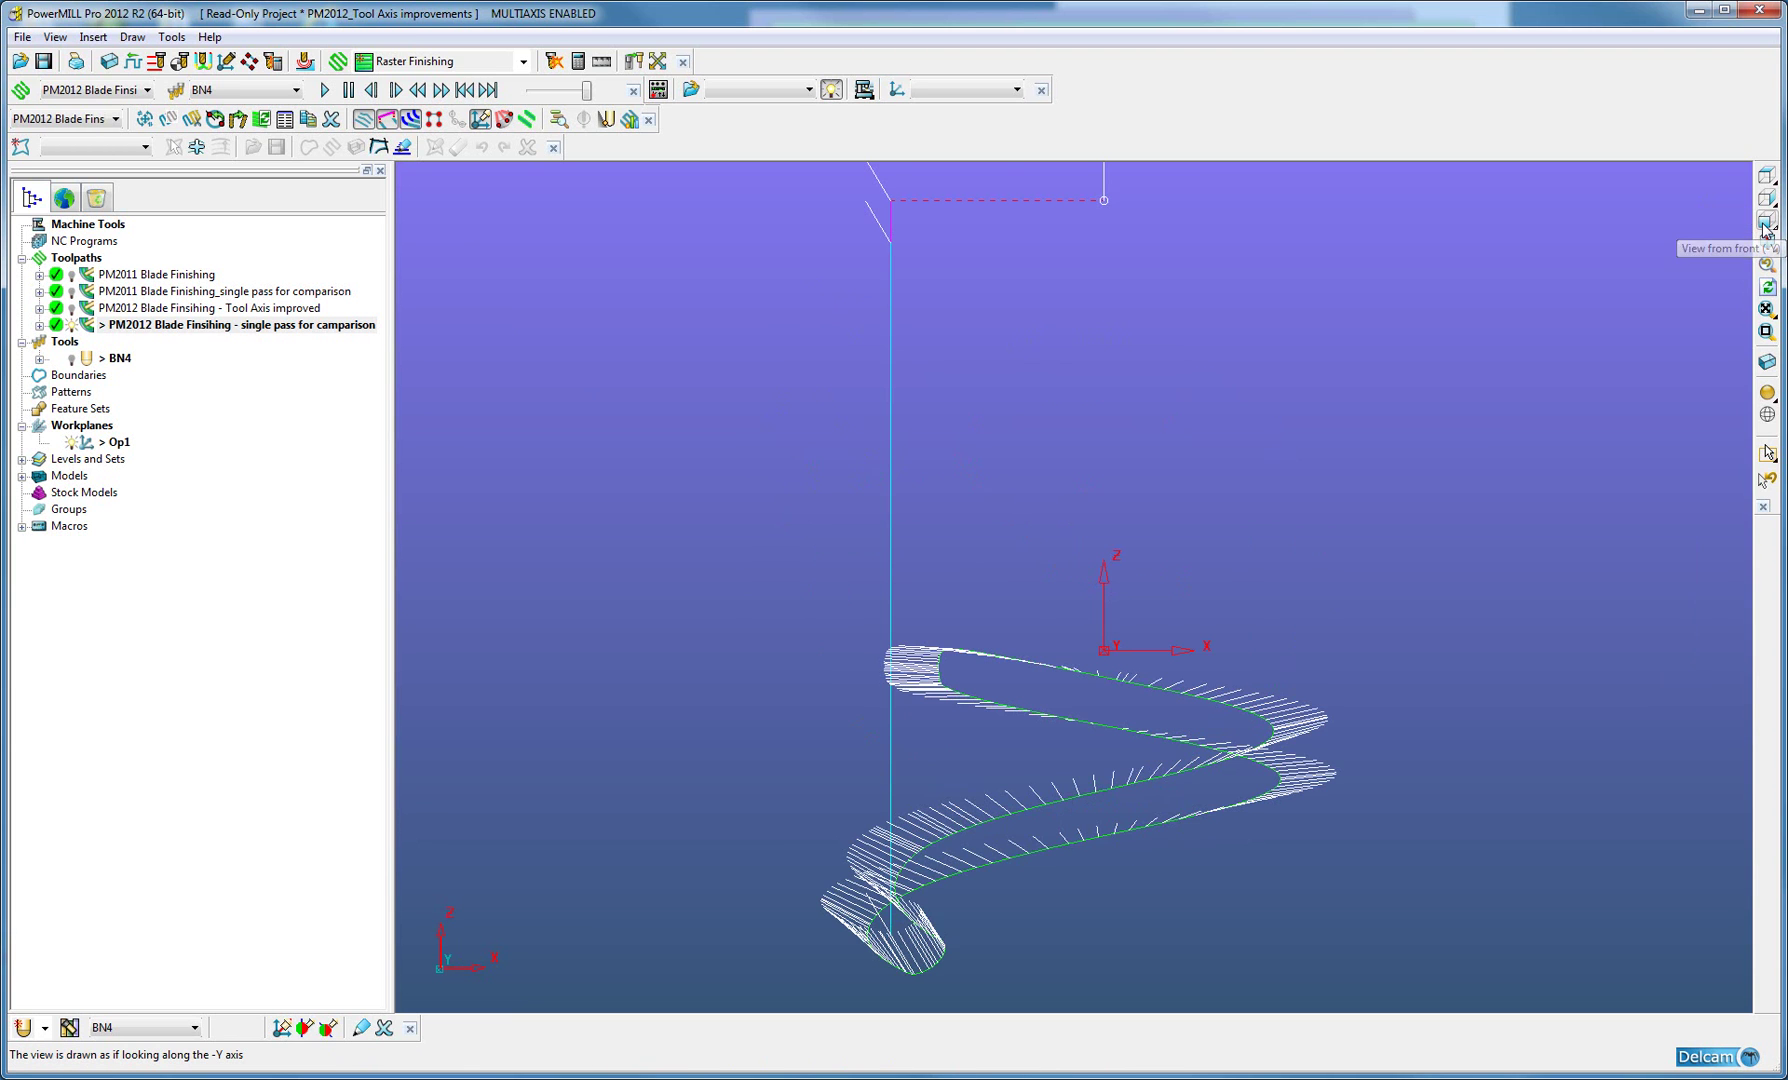
click(1767, 392)
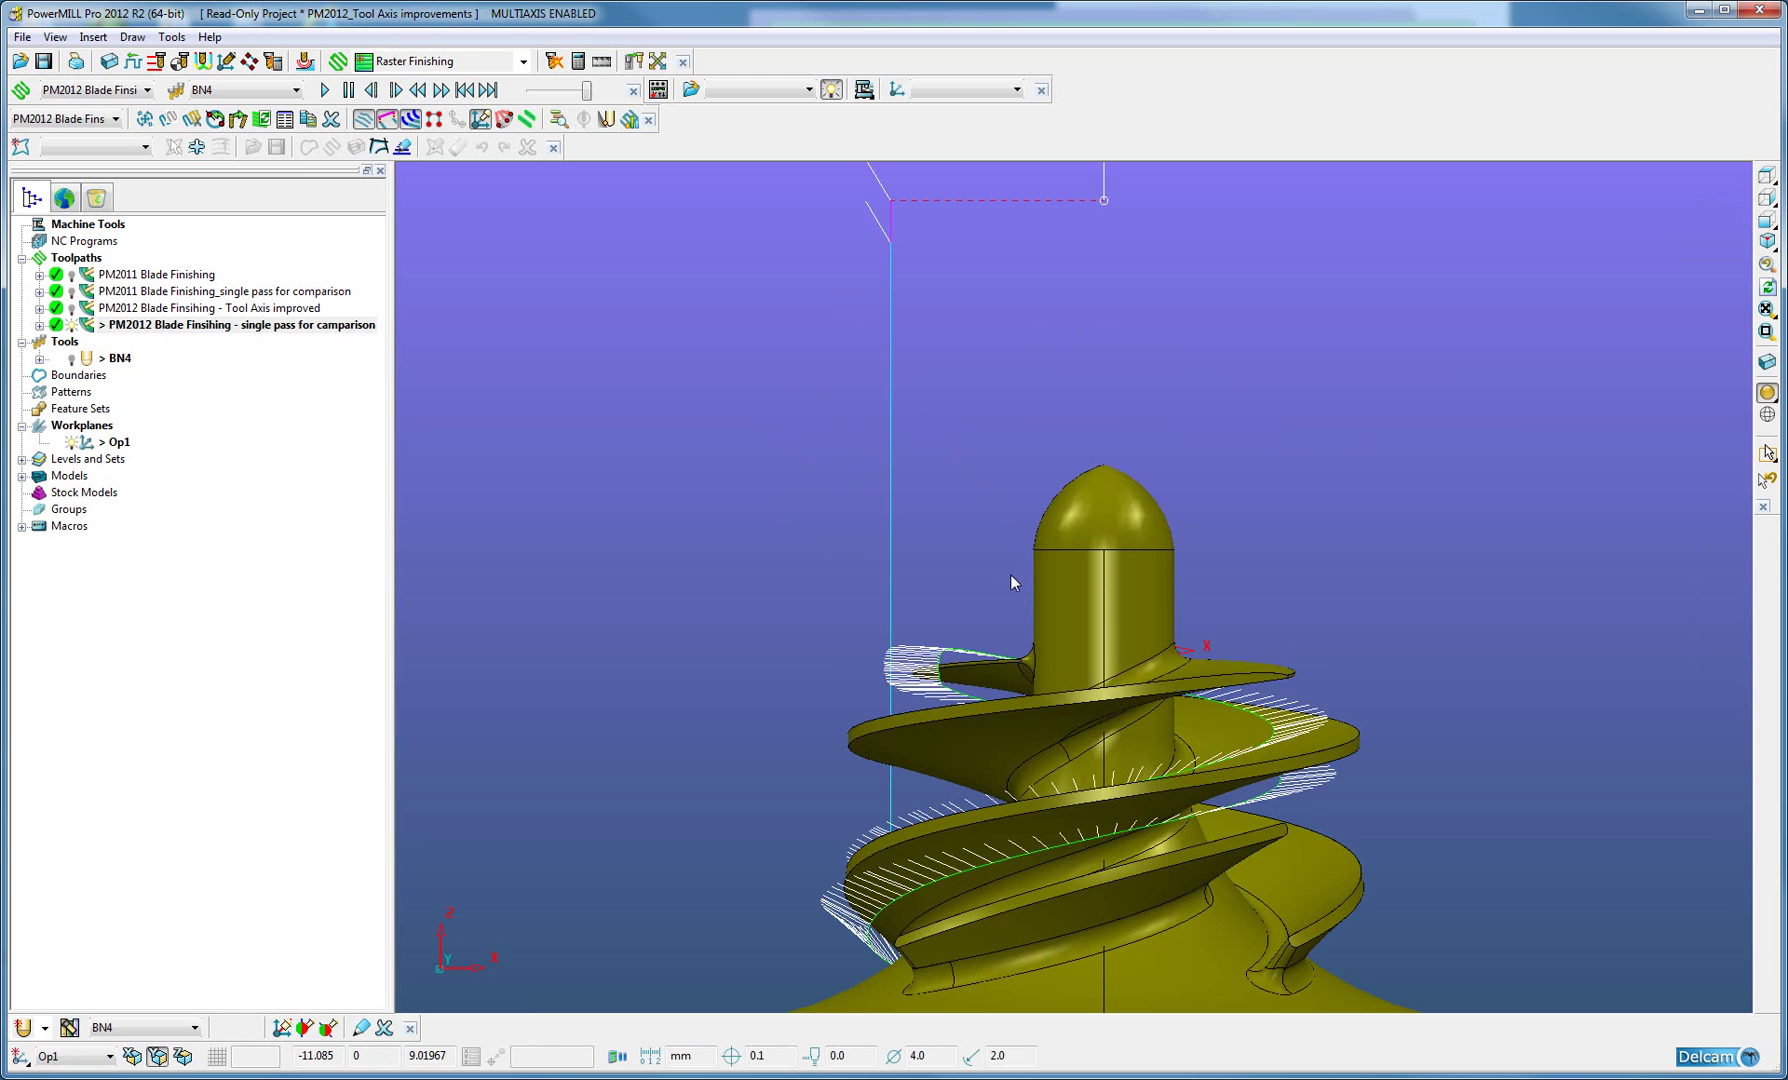
shift+middle_drag(1002, 594, 978, 475)
scroll(928, 541, up, 3)
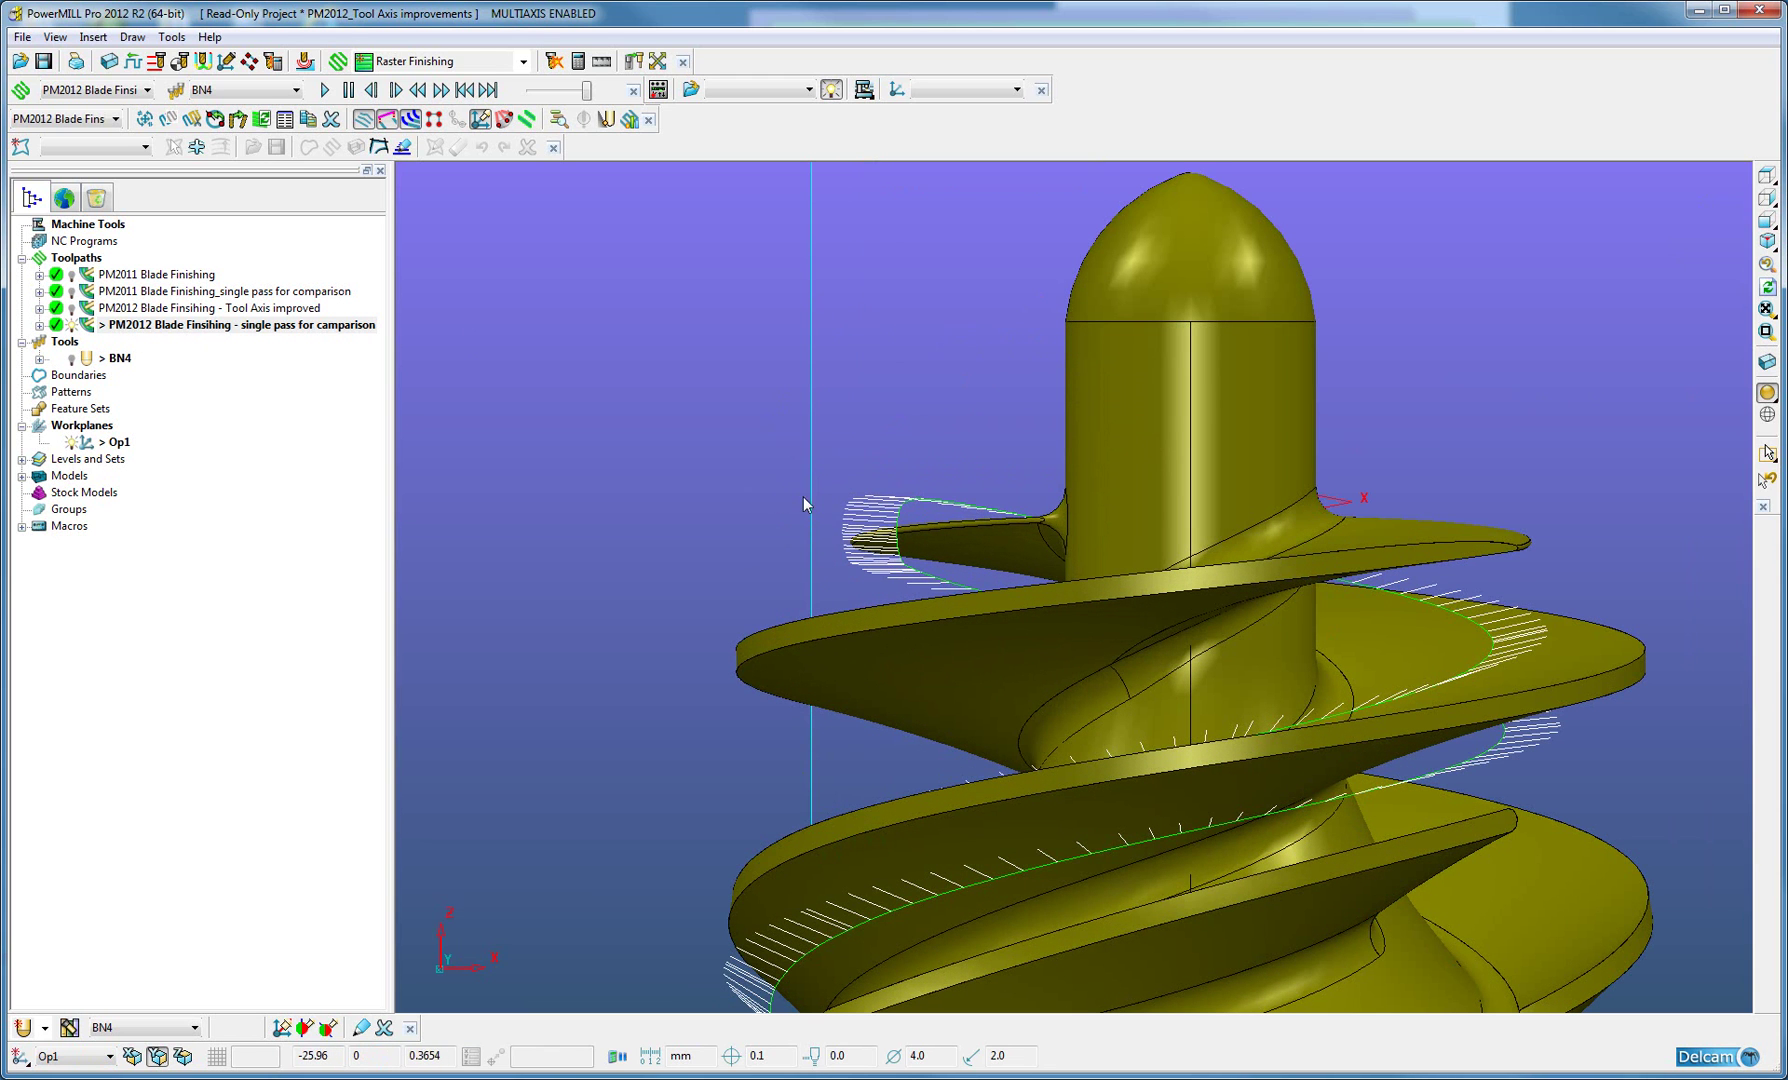
Place the BN4 tool at the nearest point of the PM2012 single-pass toolpath and draw it.
right_click(905, 507)
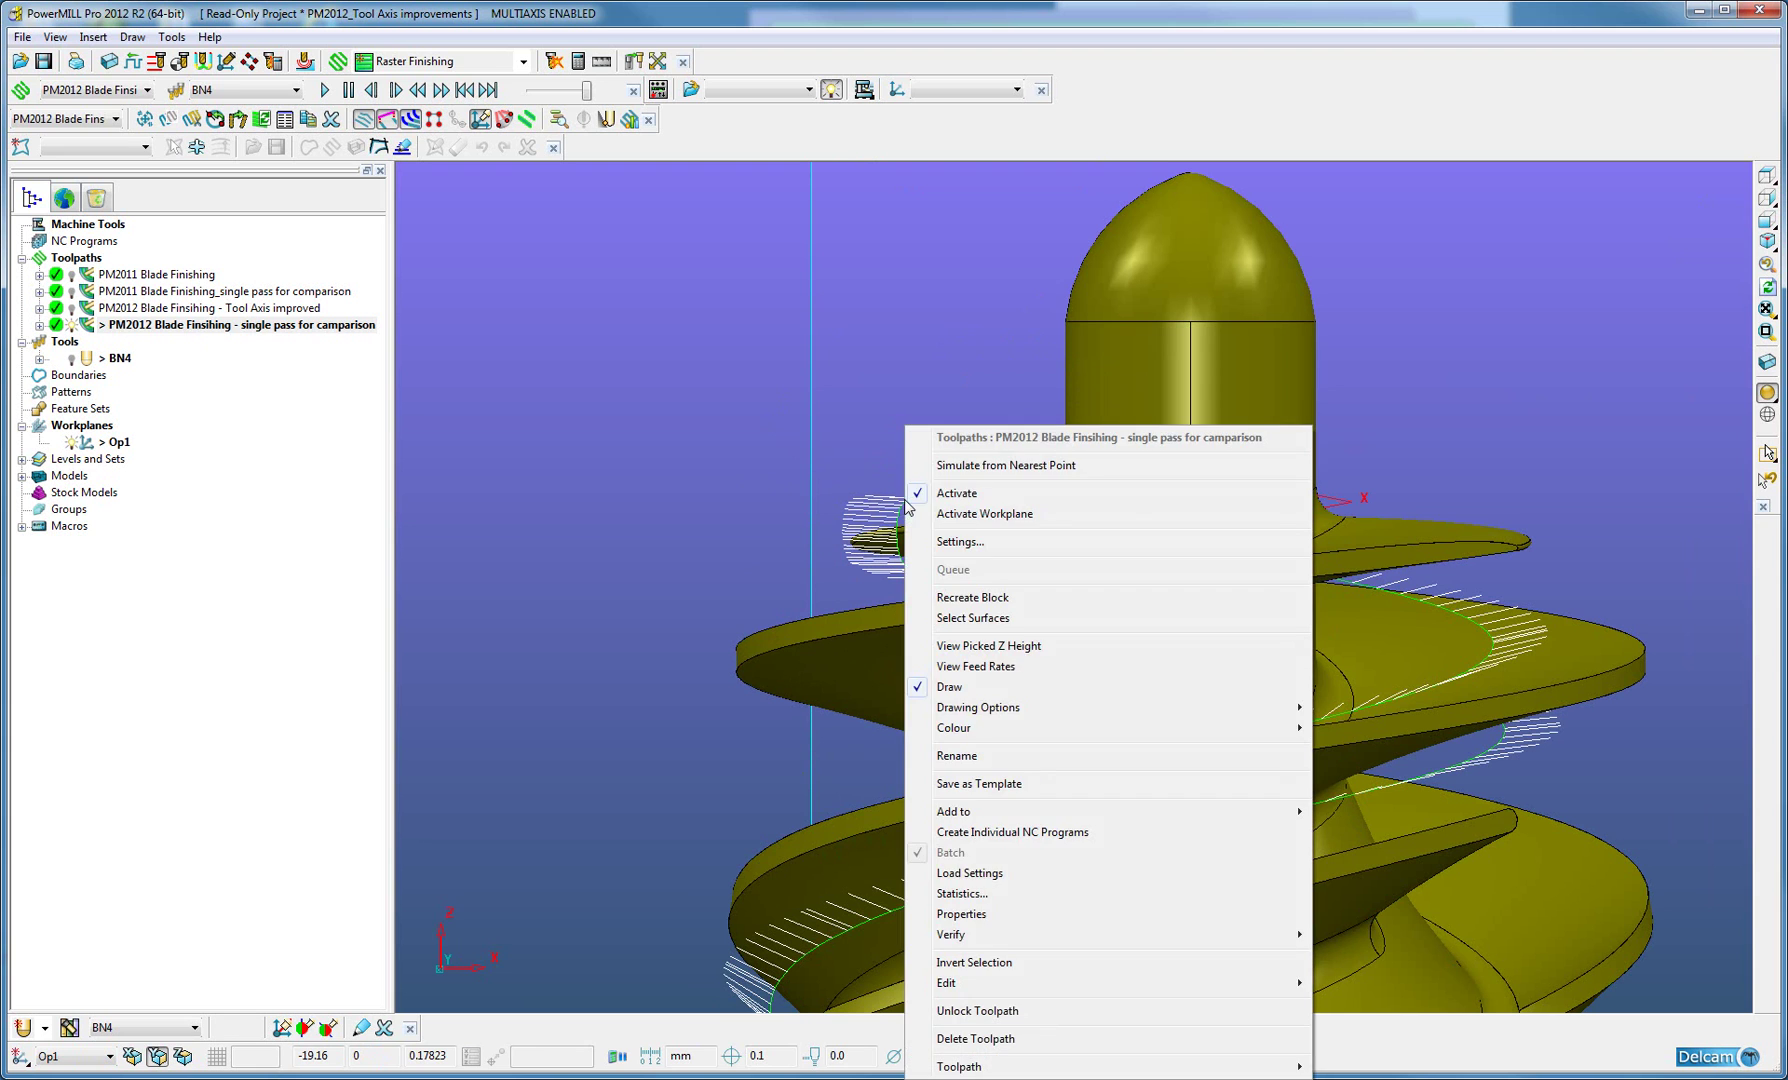
click(940, 468)
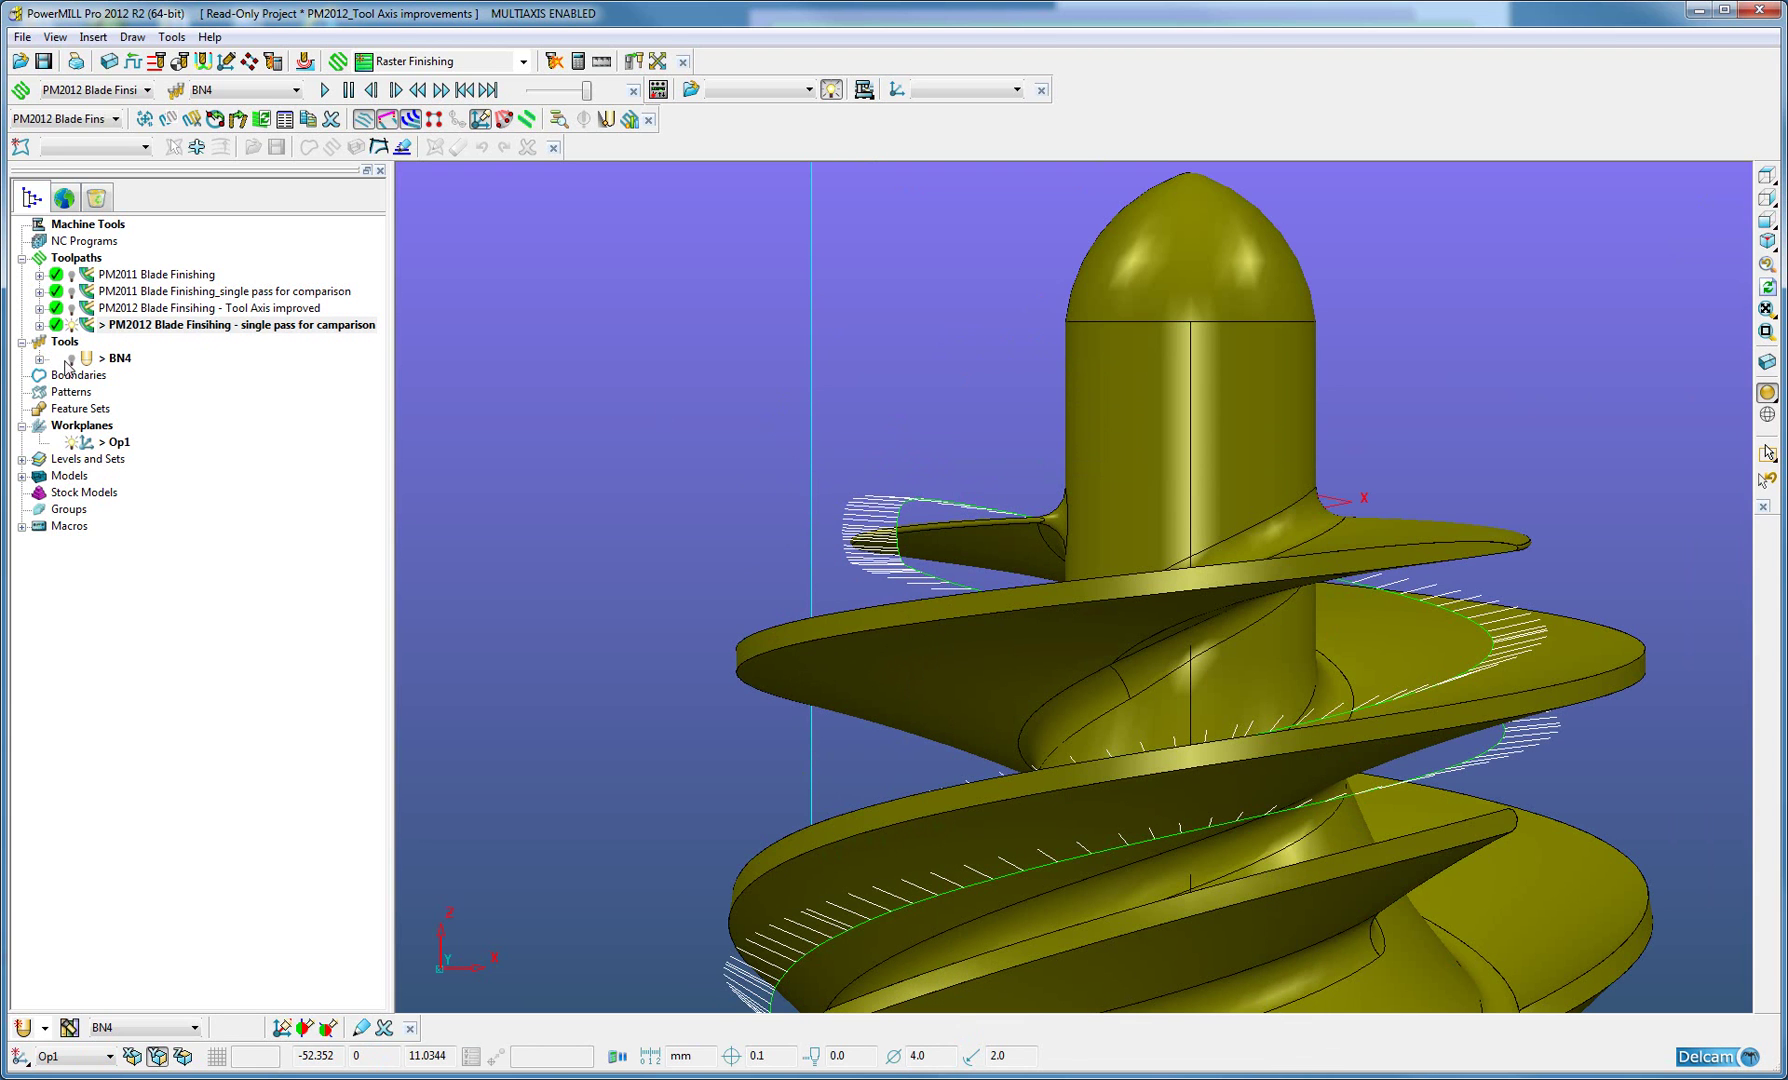
right_click(115, 358)
key(Escape)
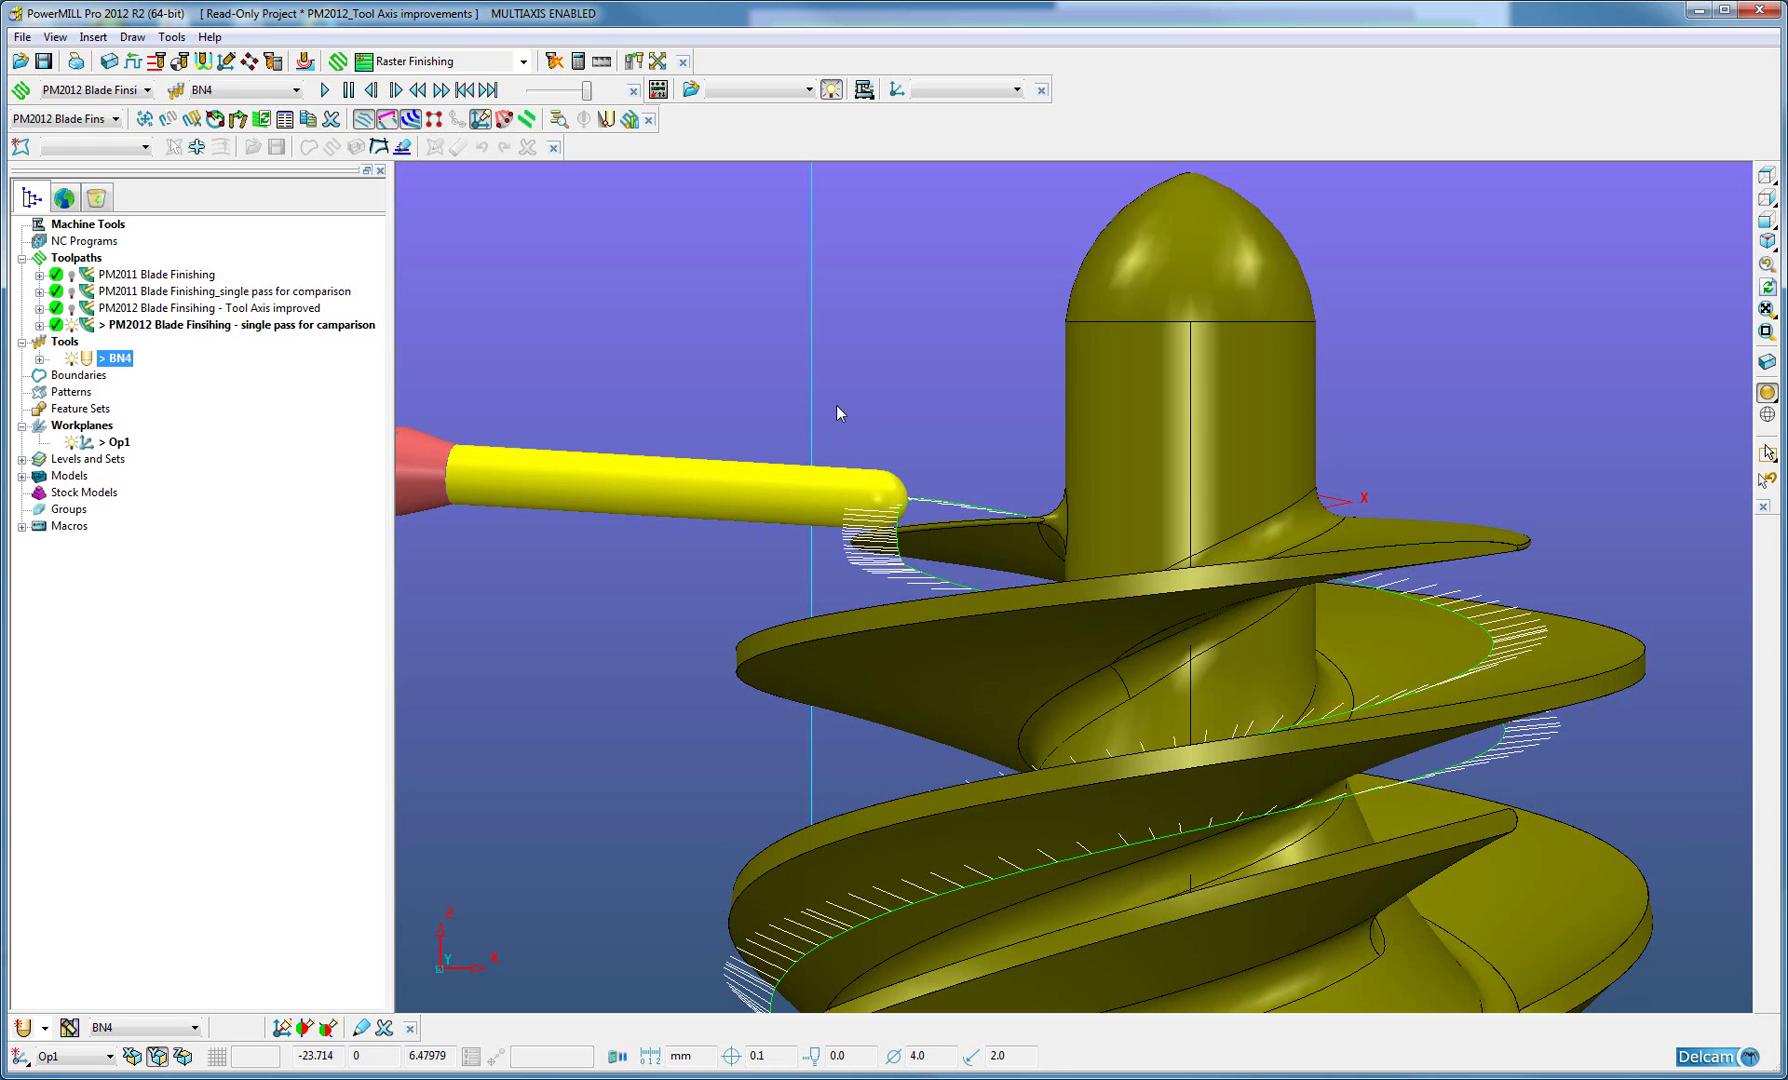
Clear the selections and show the PM2011 single-pass toolpath again.
click(537, 390)
click(71, 292)
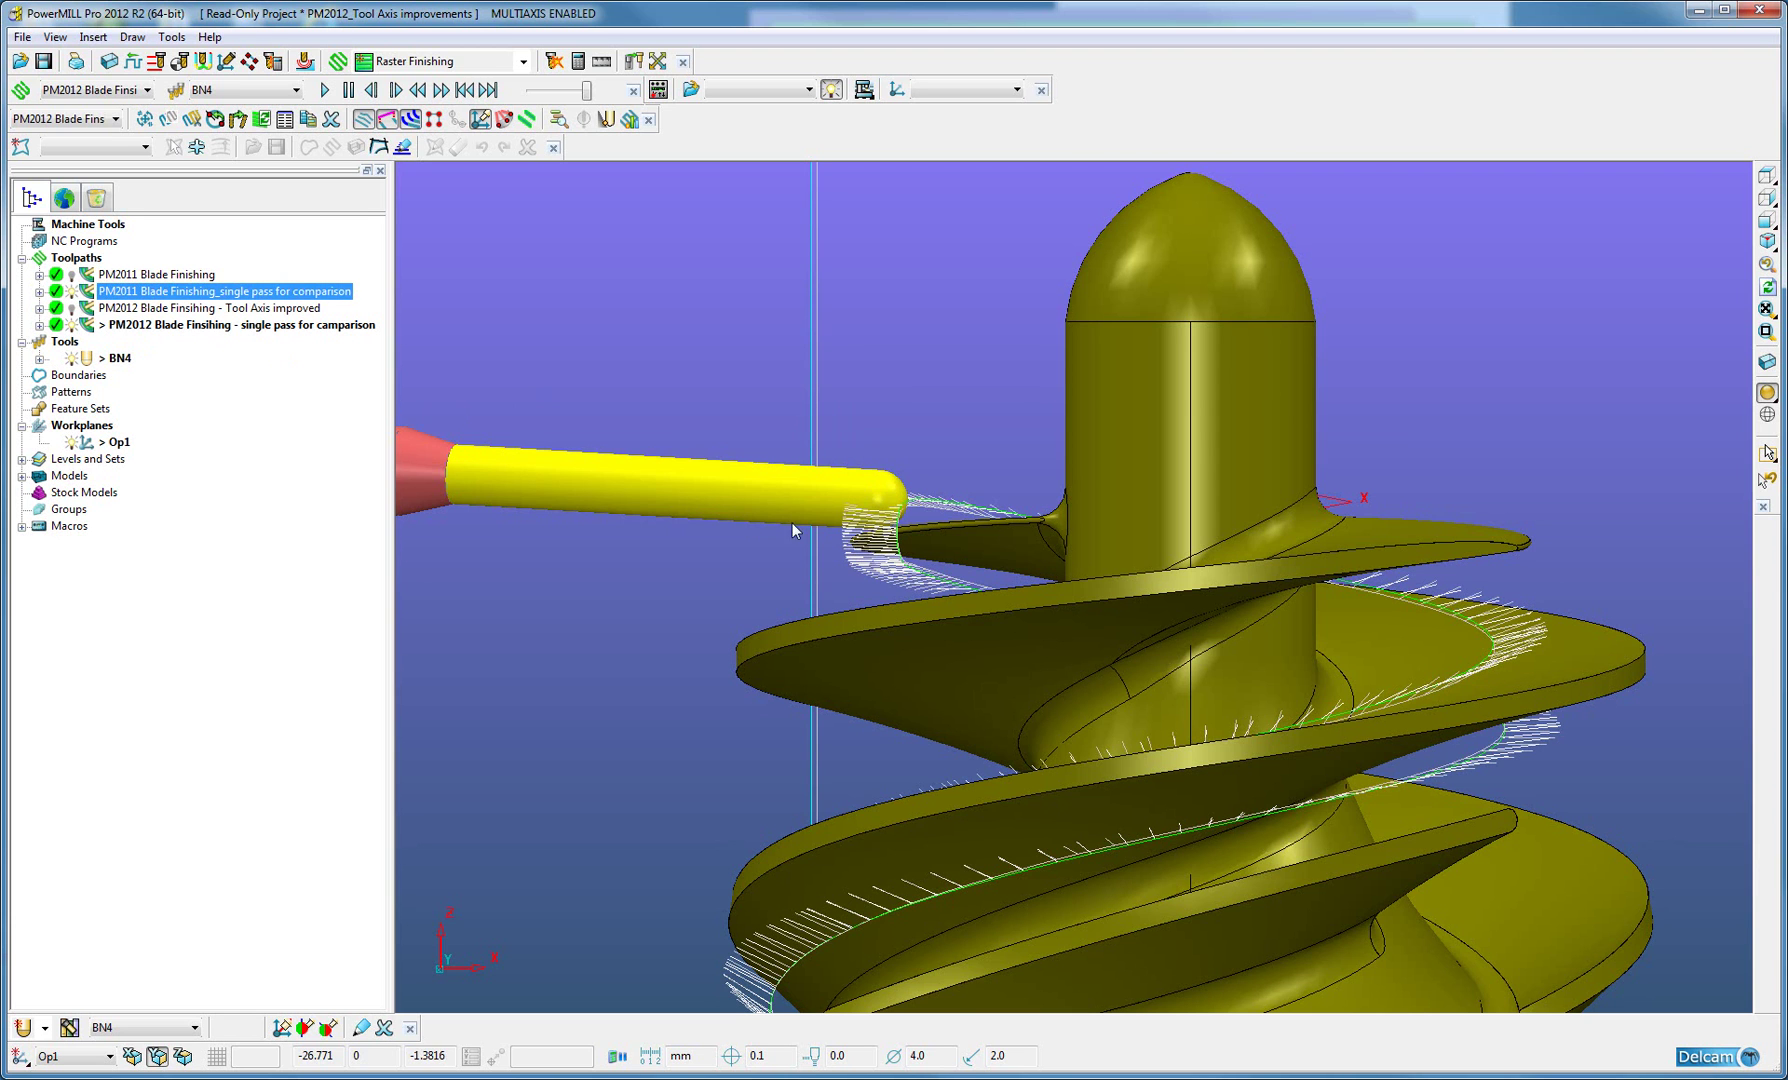
click(874, 511)
scroll(900, 490, up, 5)
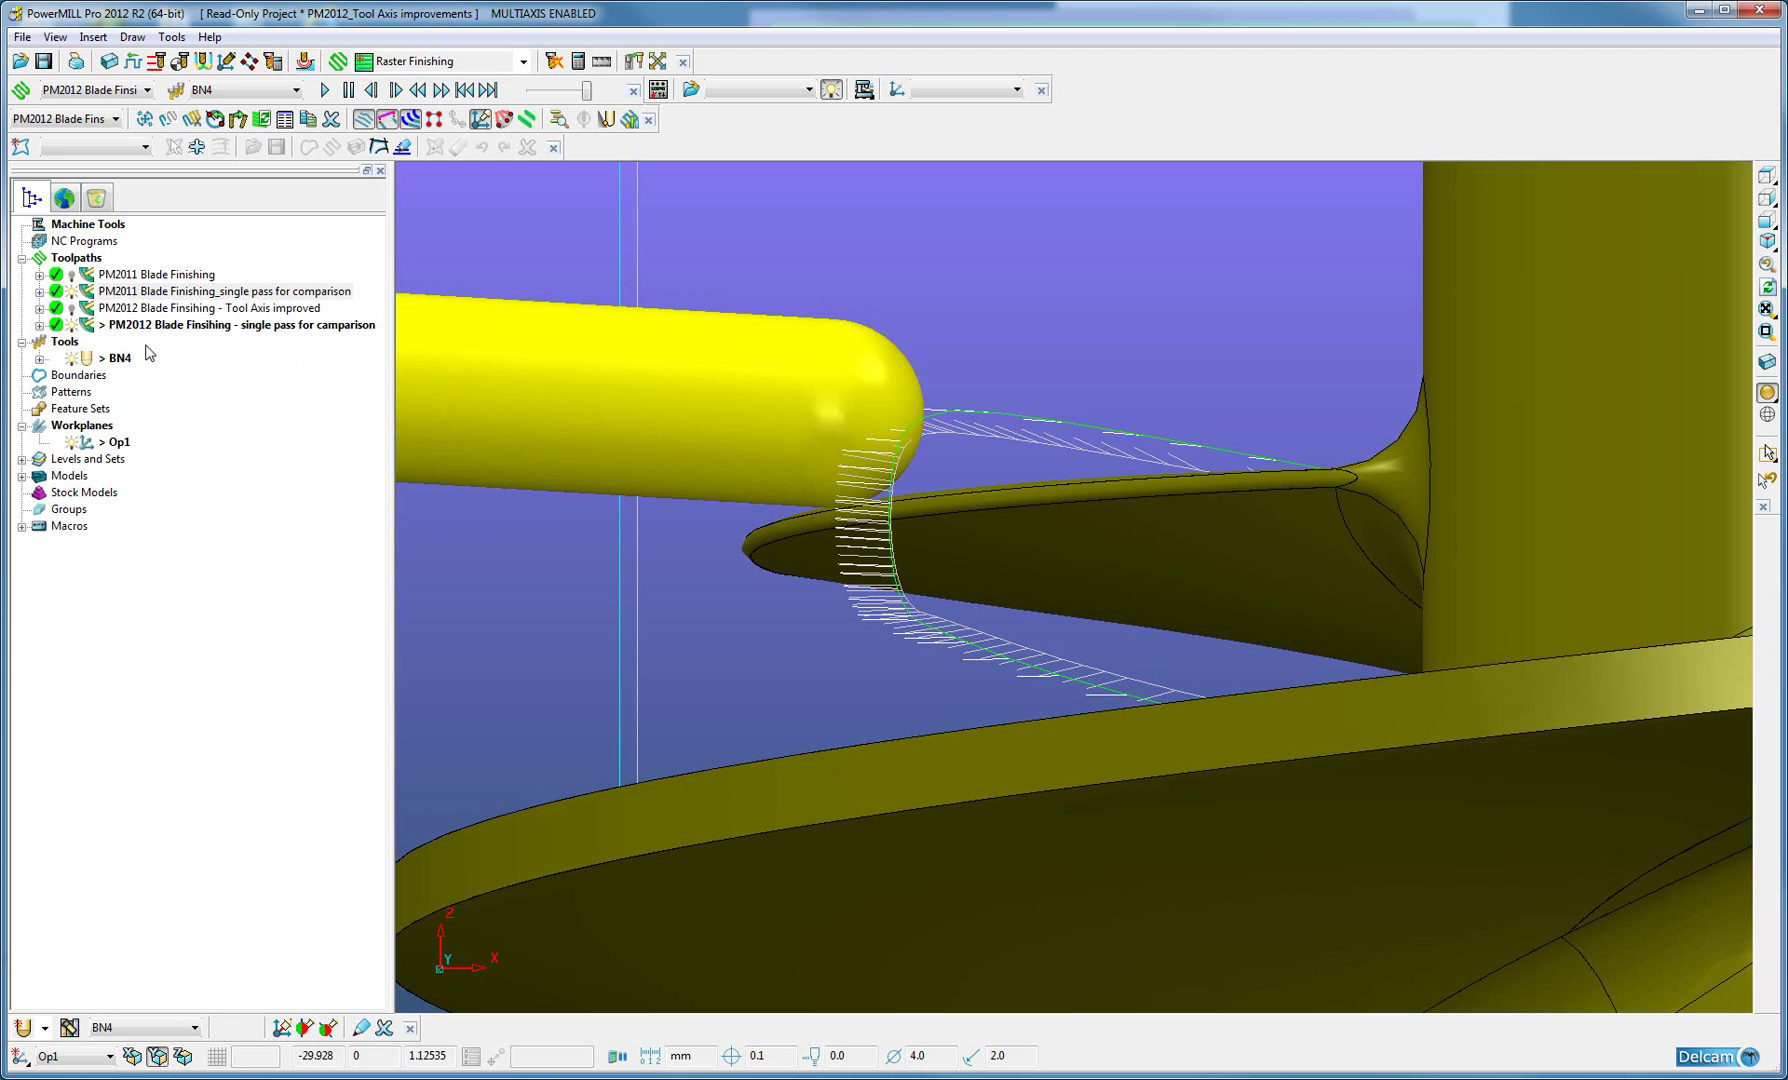
Make the PM2011 single-pass toolpath active and simulate from its nearest point on the top blade edge.
double_click(87, 294)
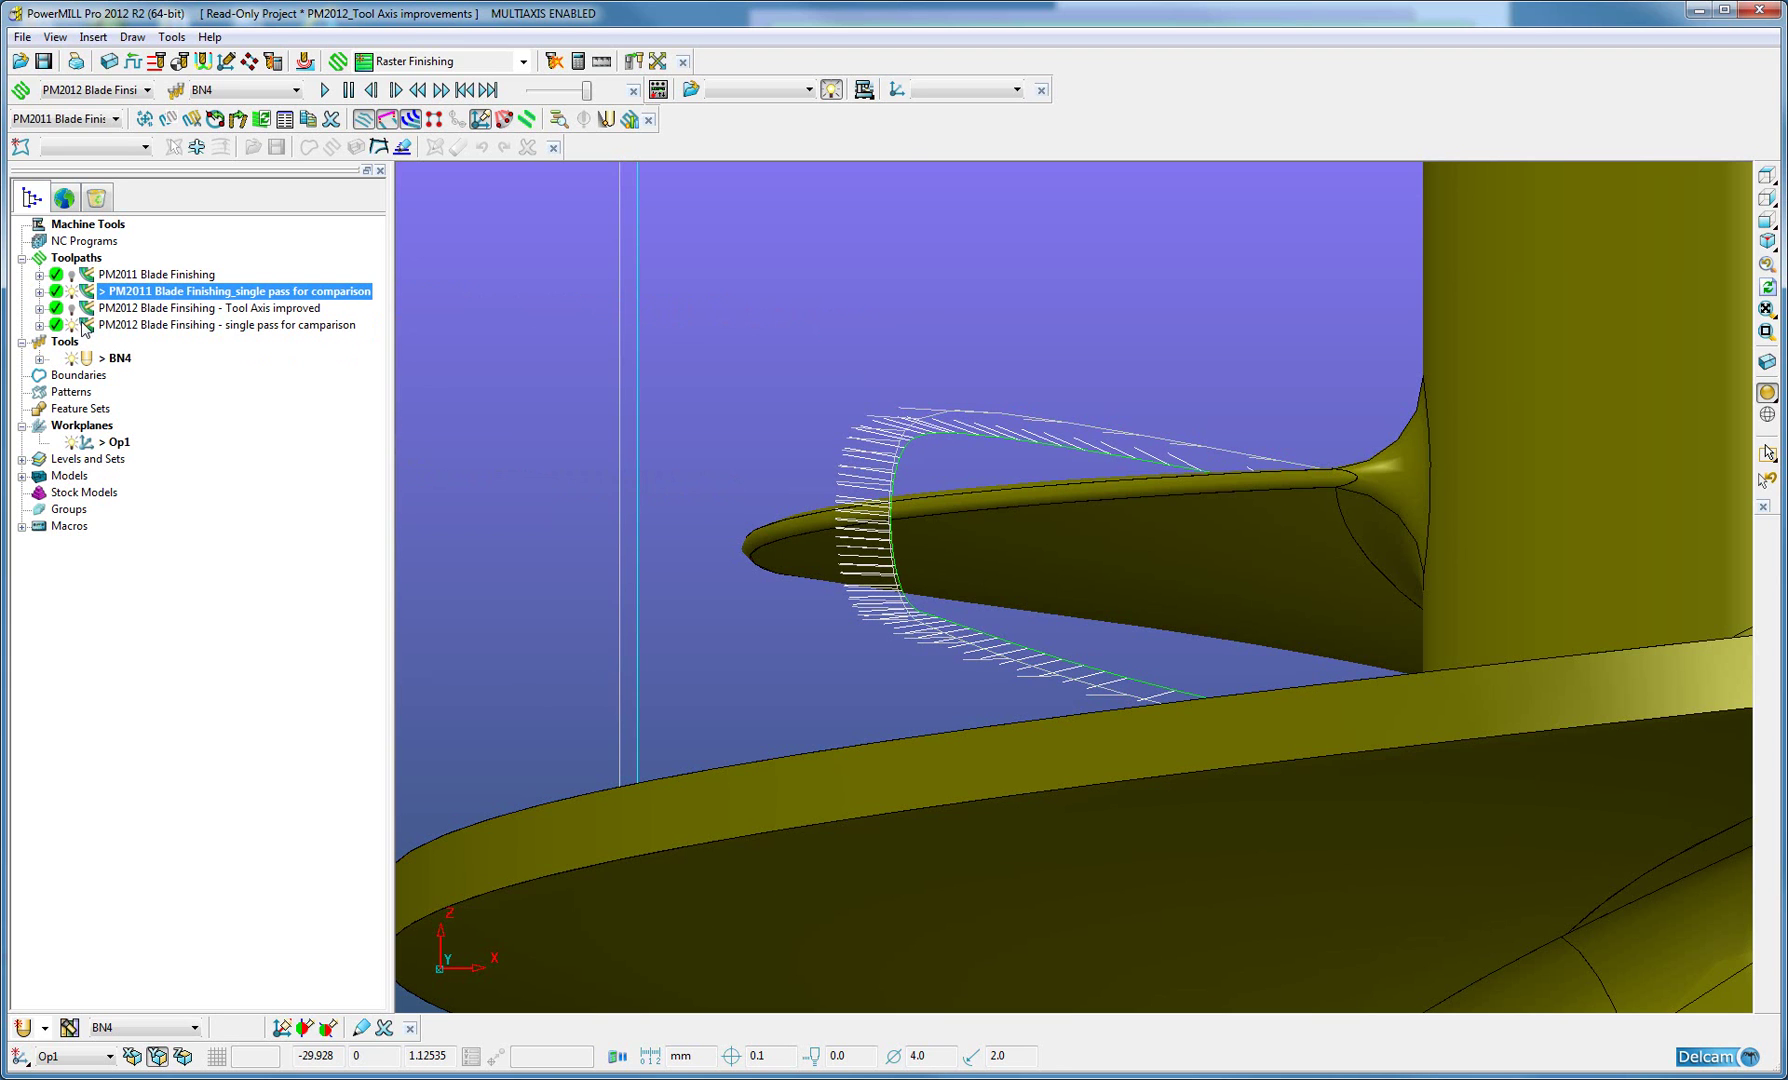
click(83, 328)
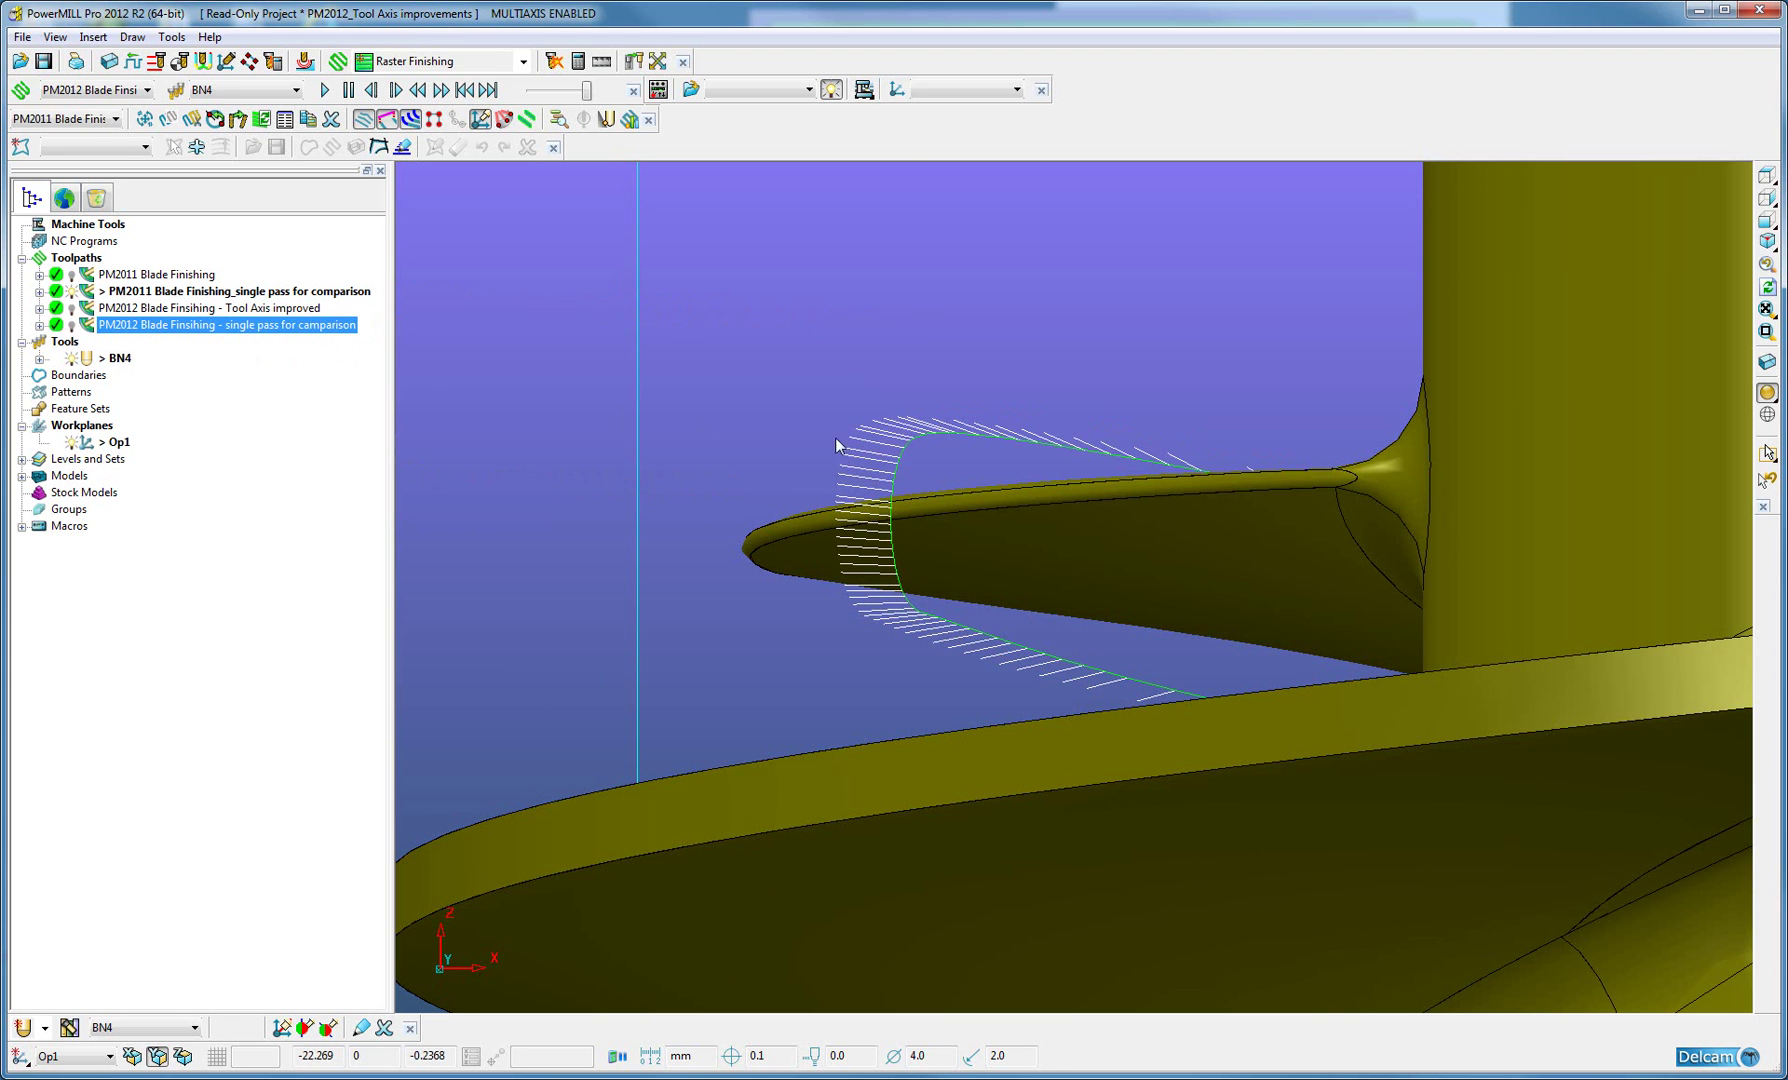
right_click(922, 440)
click(972, 465)
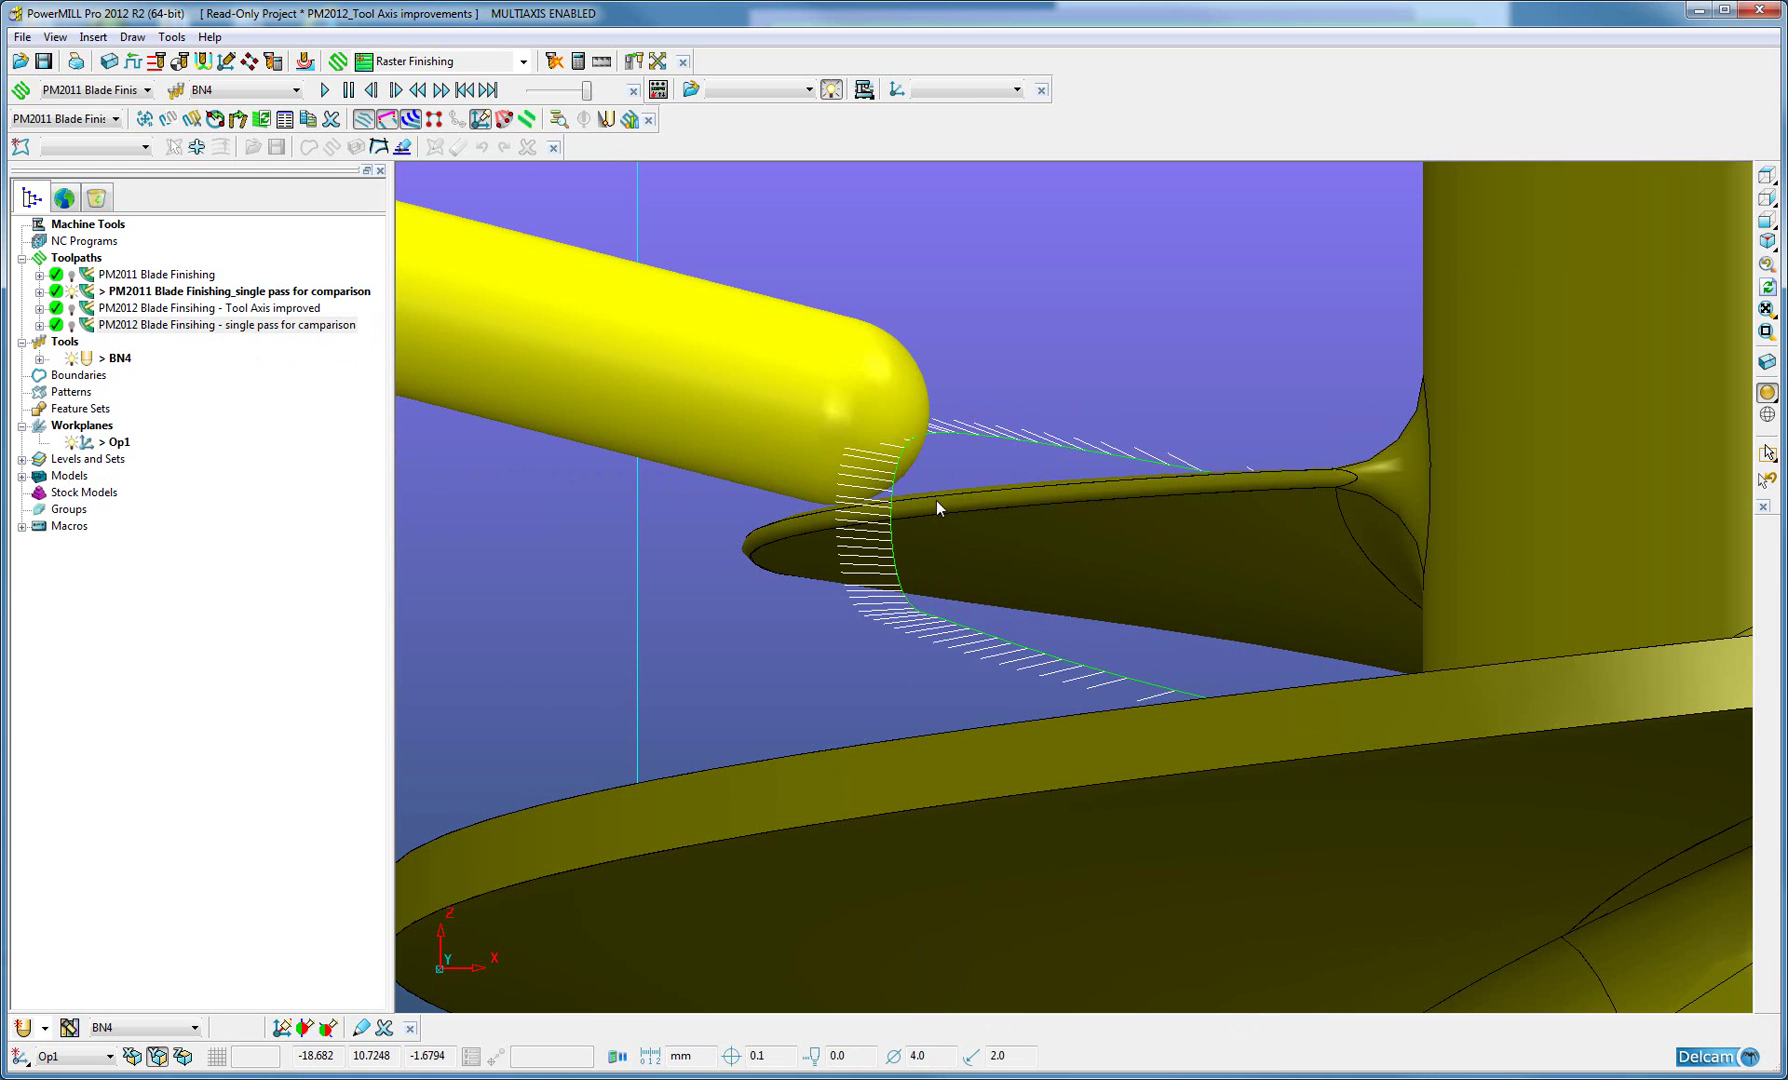
scroll(936, 500, down, 5)
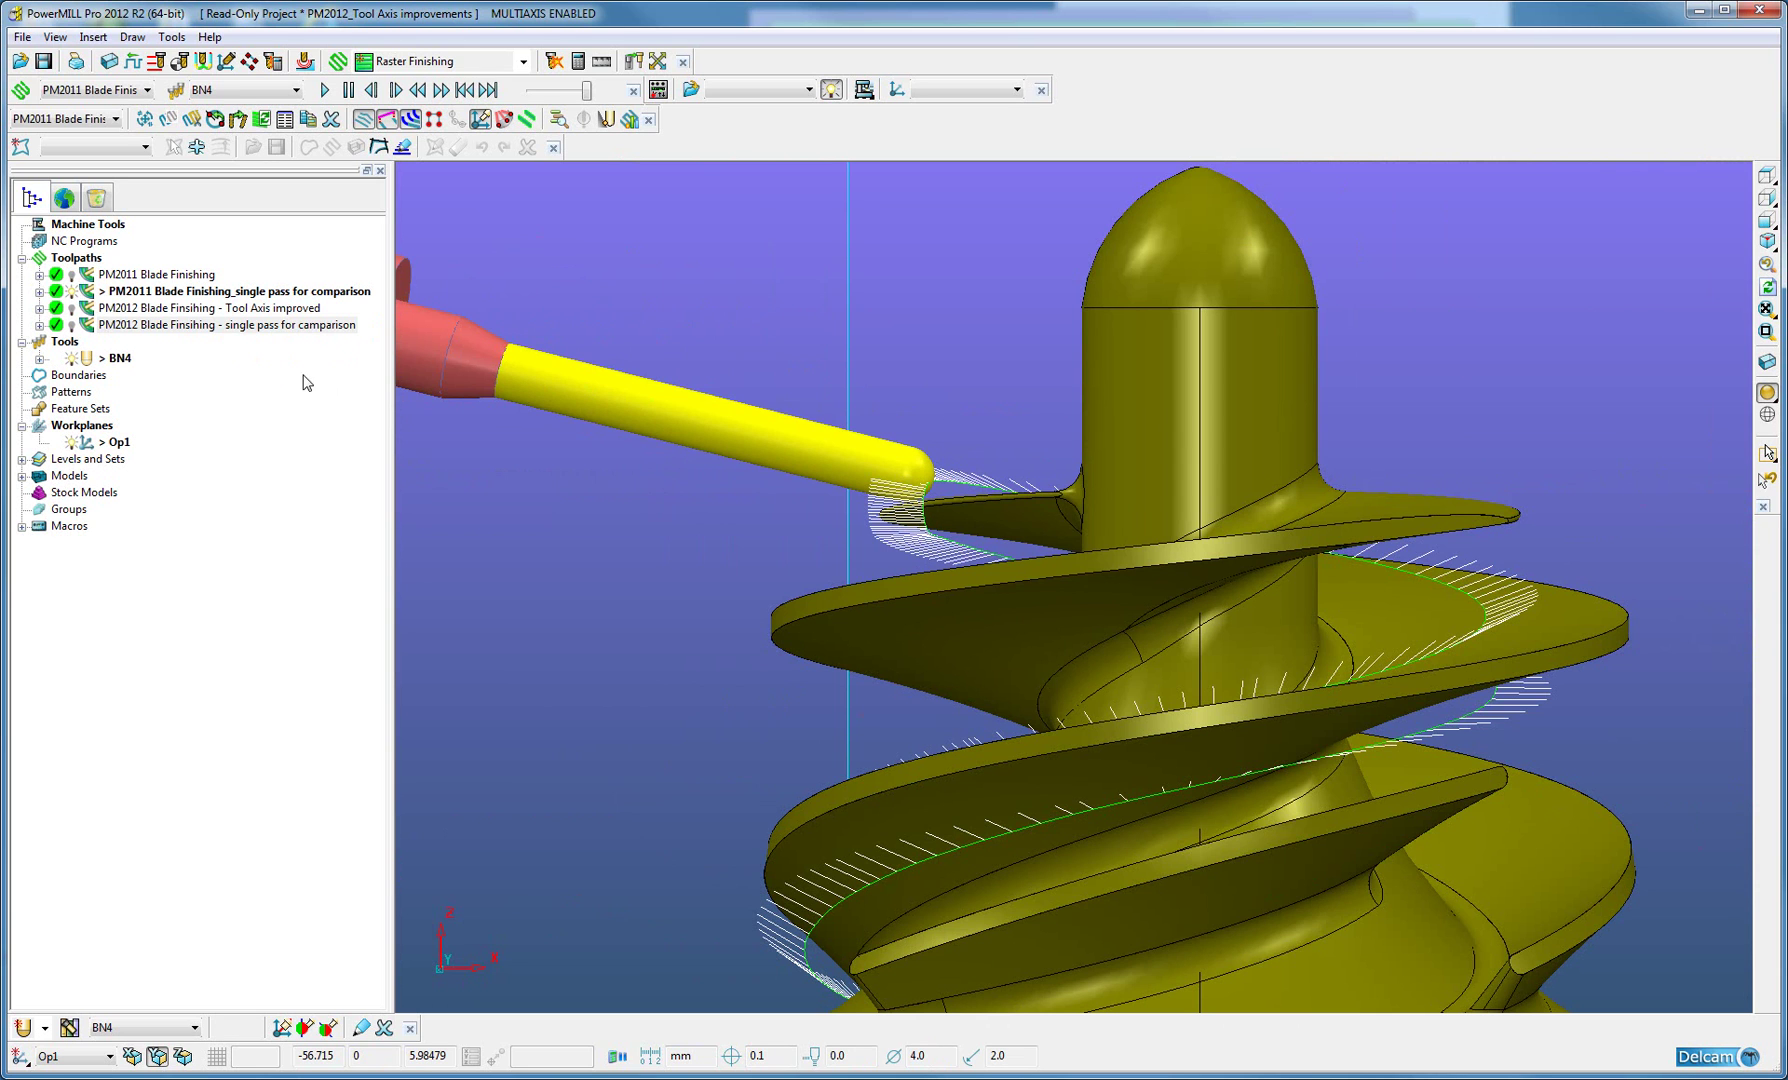
Make the PM2012 single-pass toolpath active and zoom from the top onto its blade-edge start.
double_click(93, 326)
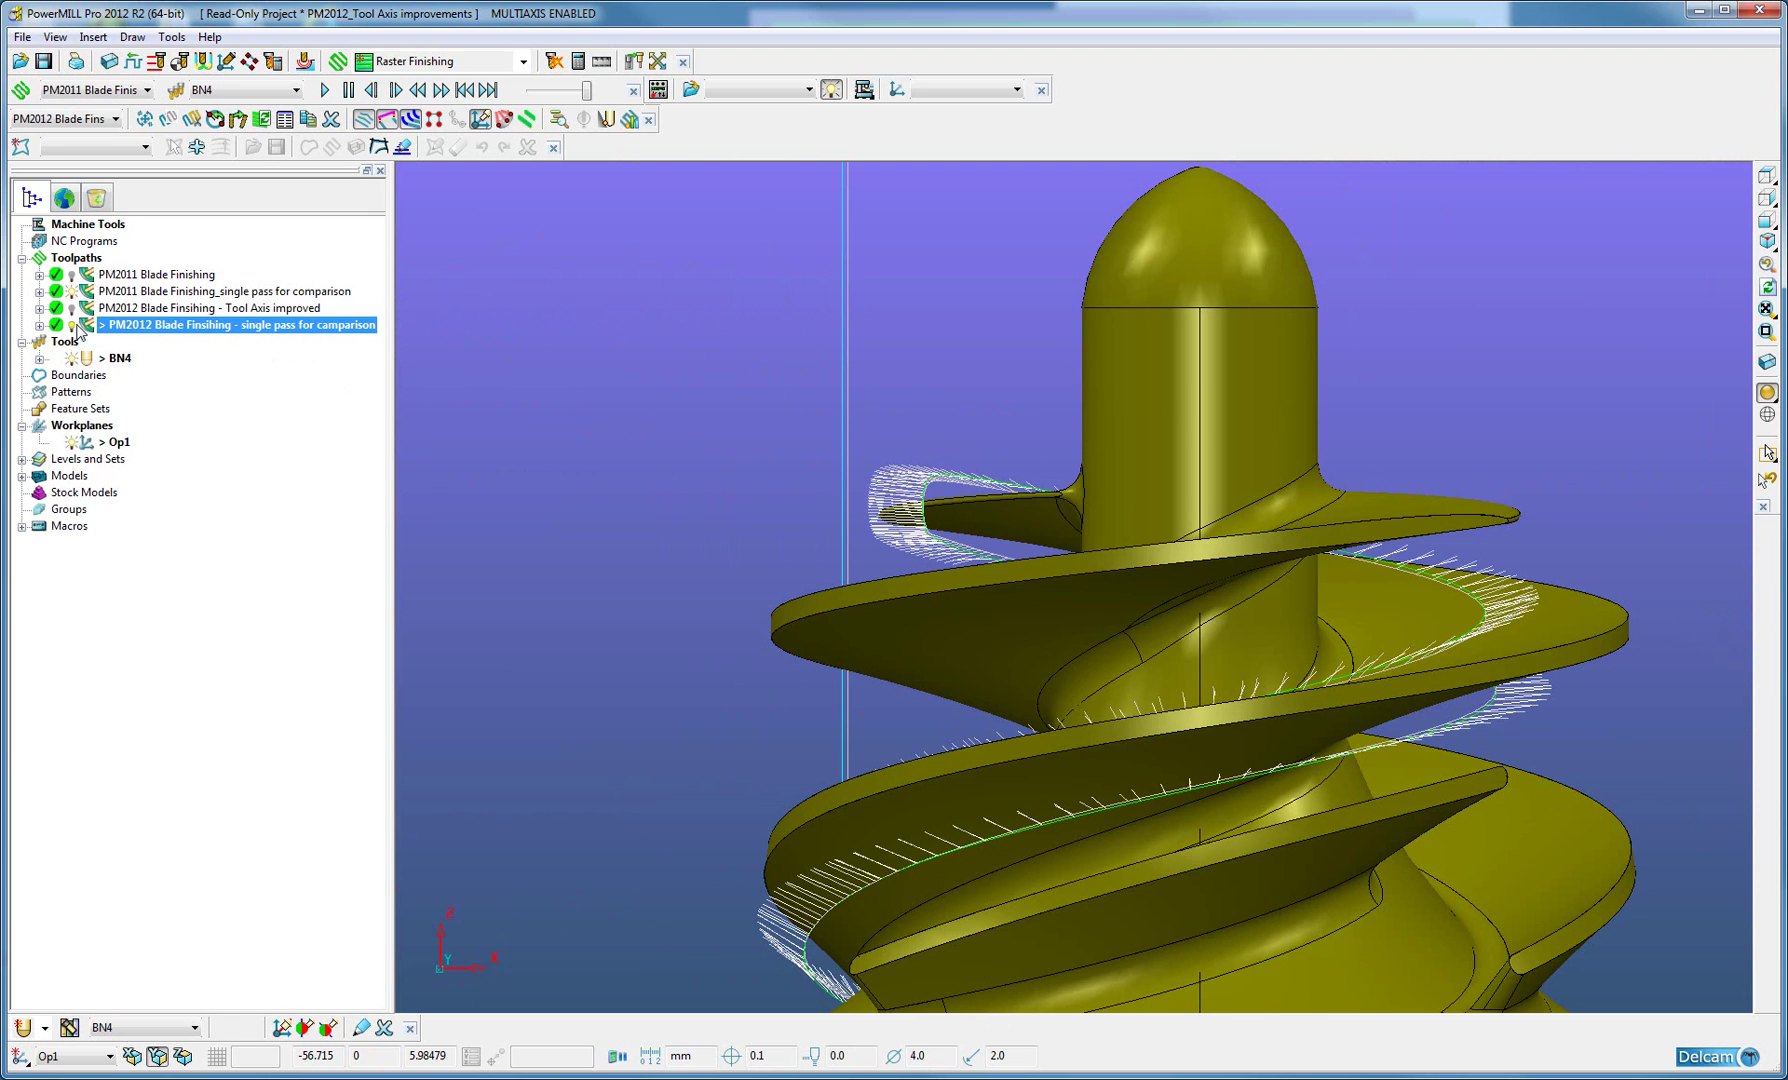
click(75, 293)
click(75, 326)
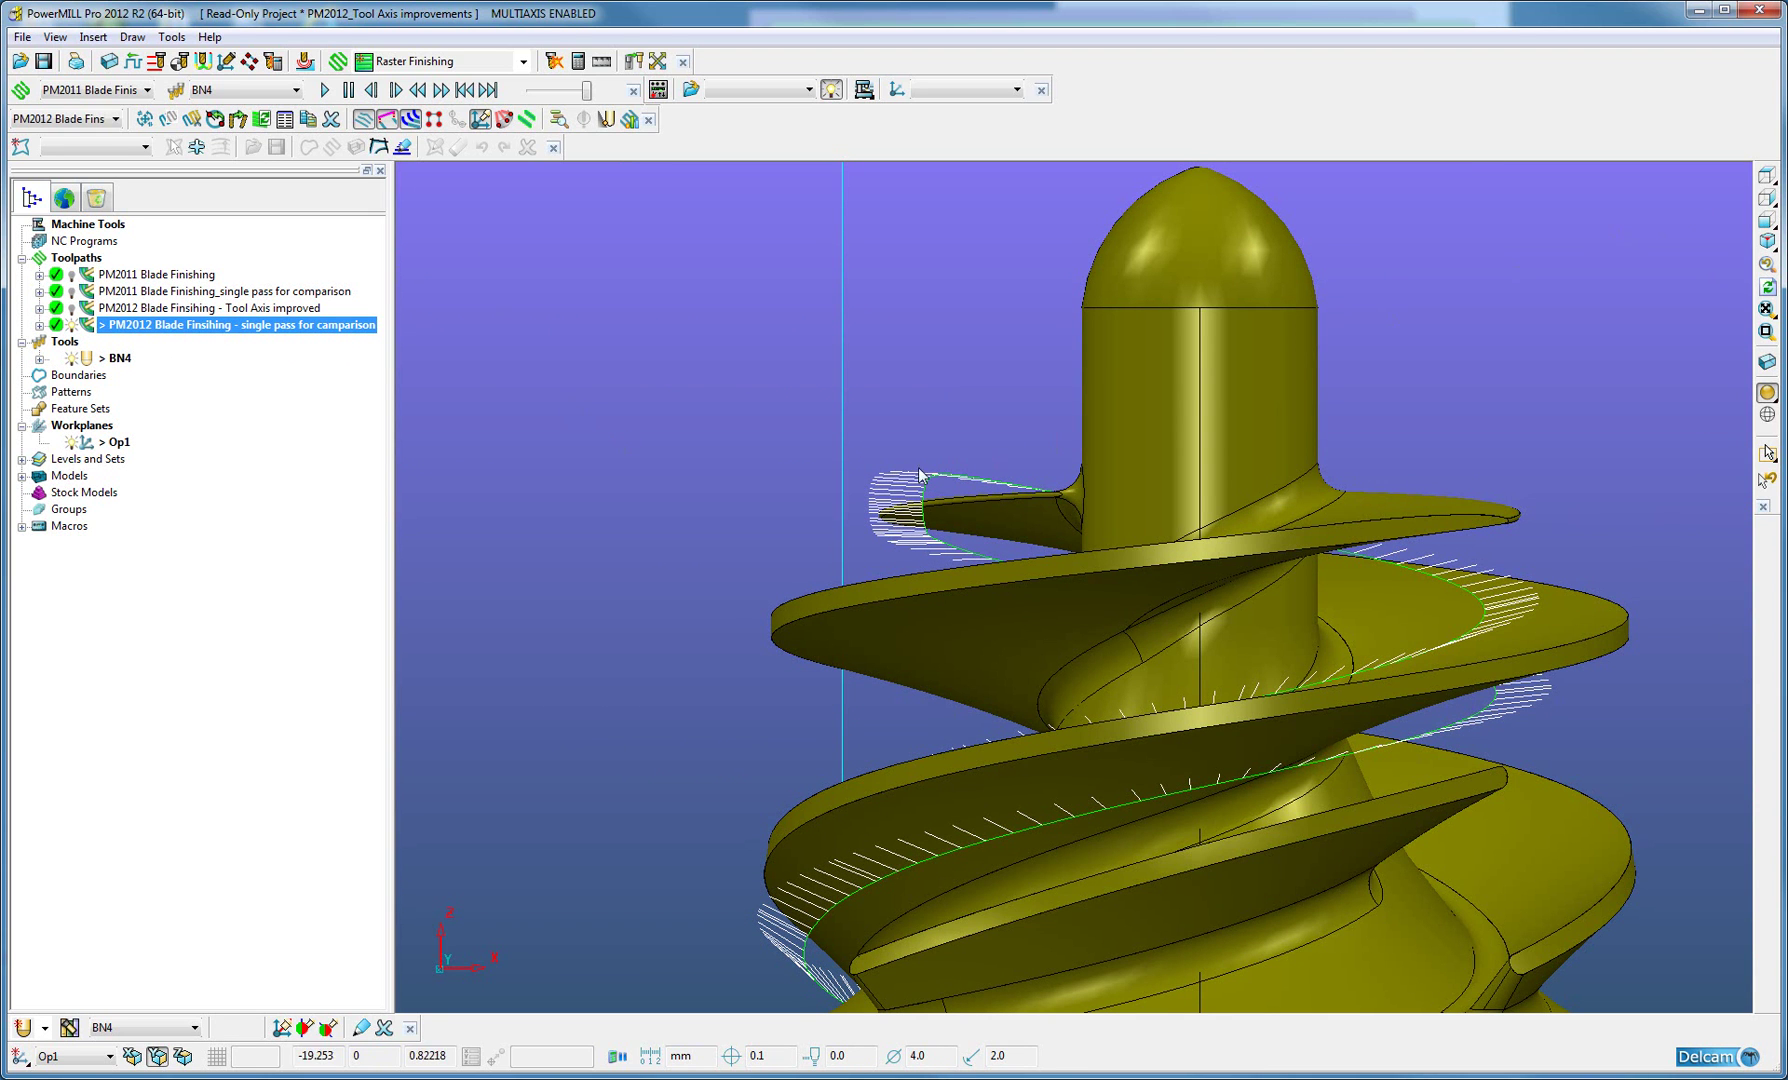
click(1766, 176)
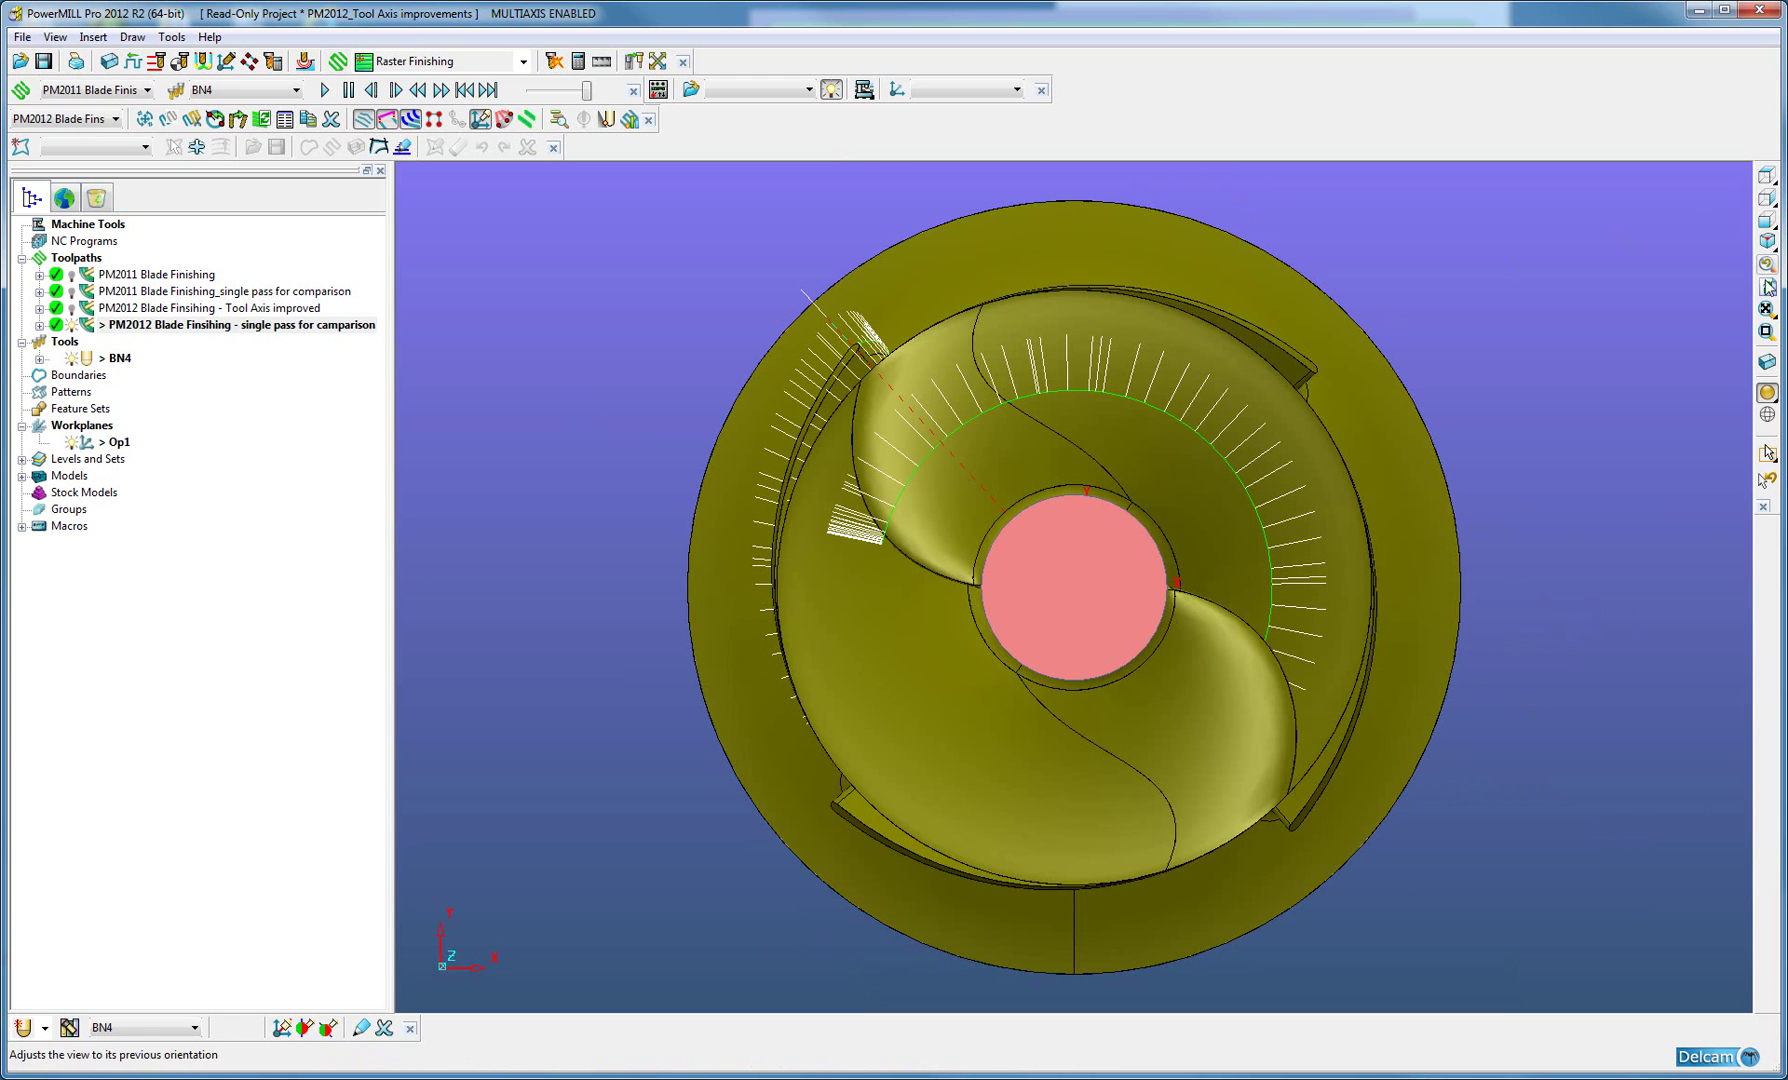
click(1766, 331)
drag(703, 439, 997, 649)
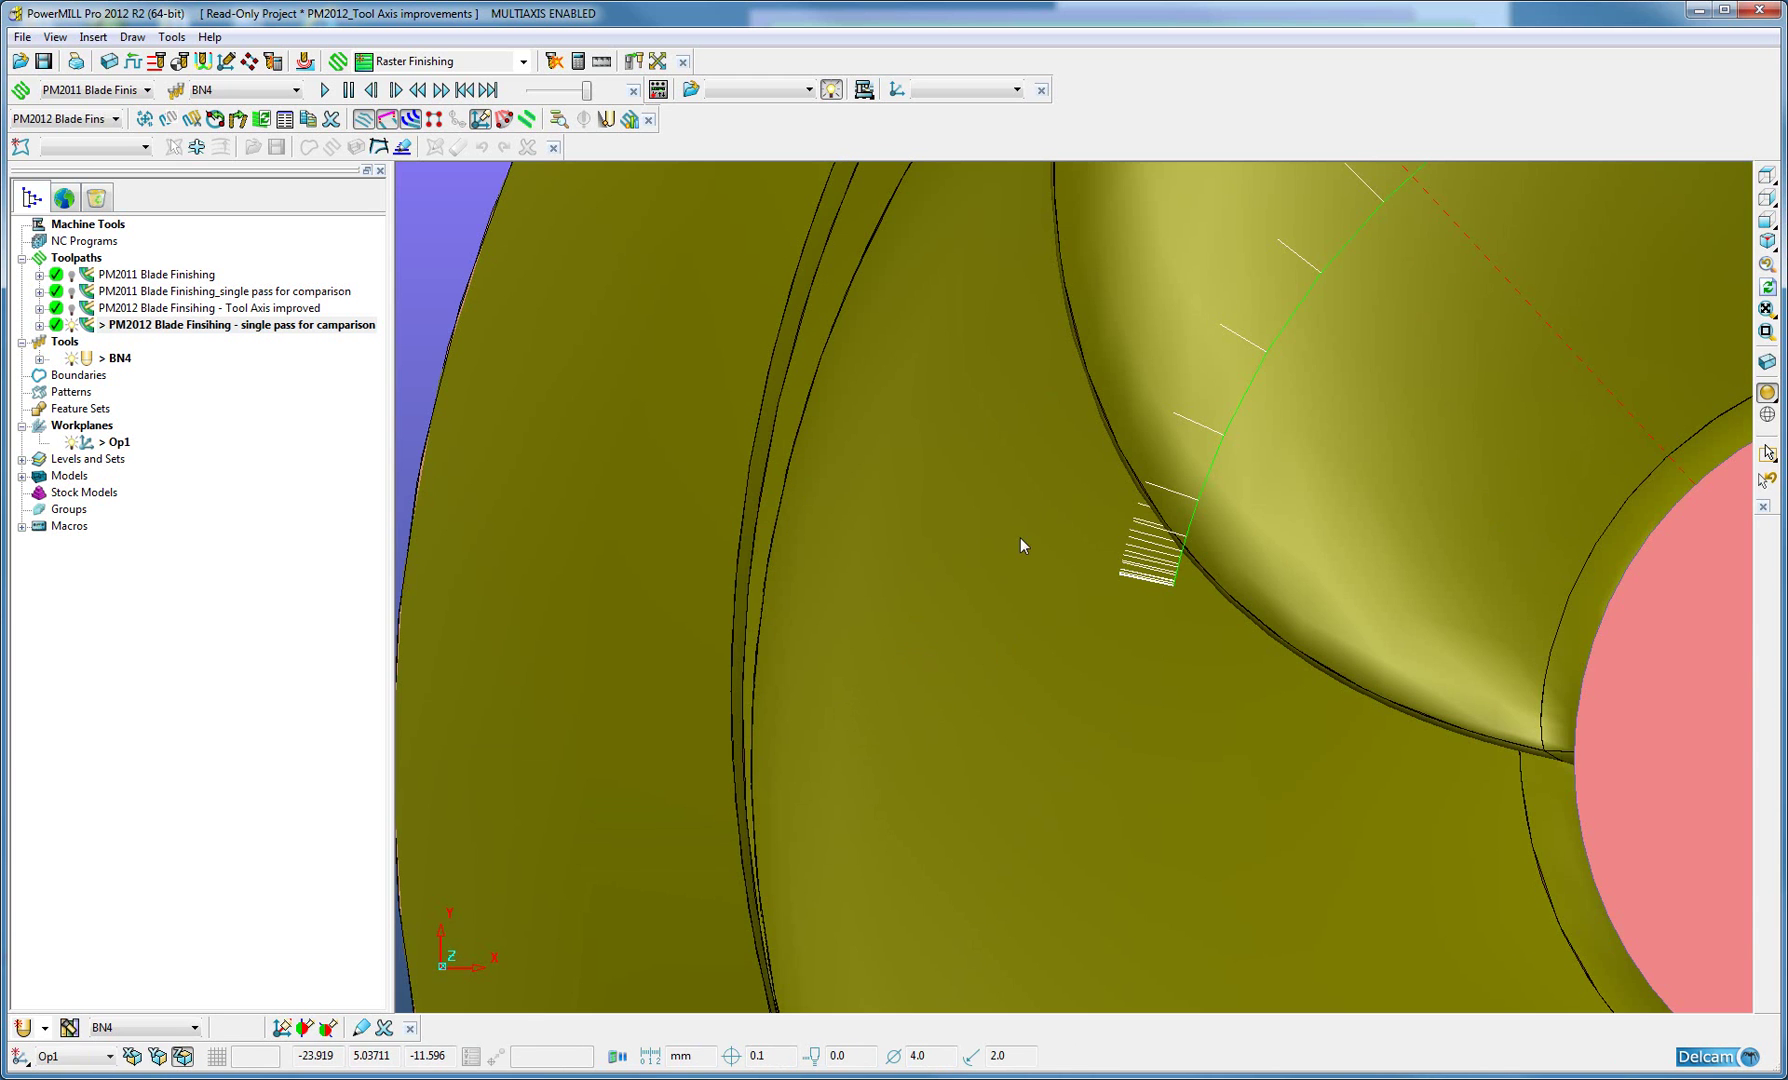
Place the tool at the nearest point of the PM2012 single-pass toolpath.
right_click(1171, 585)
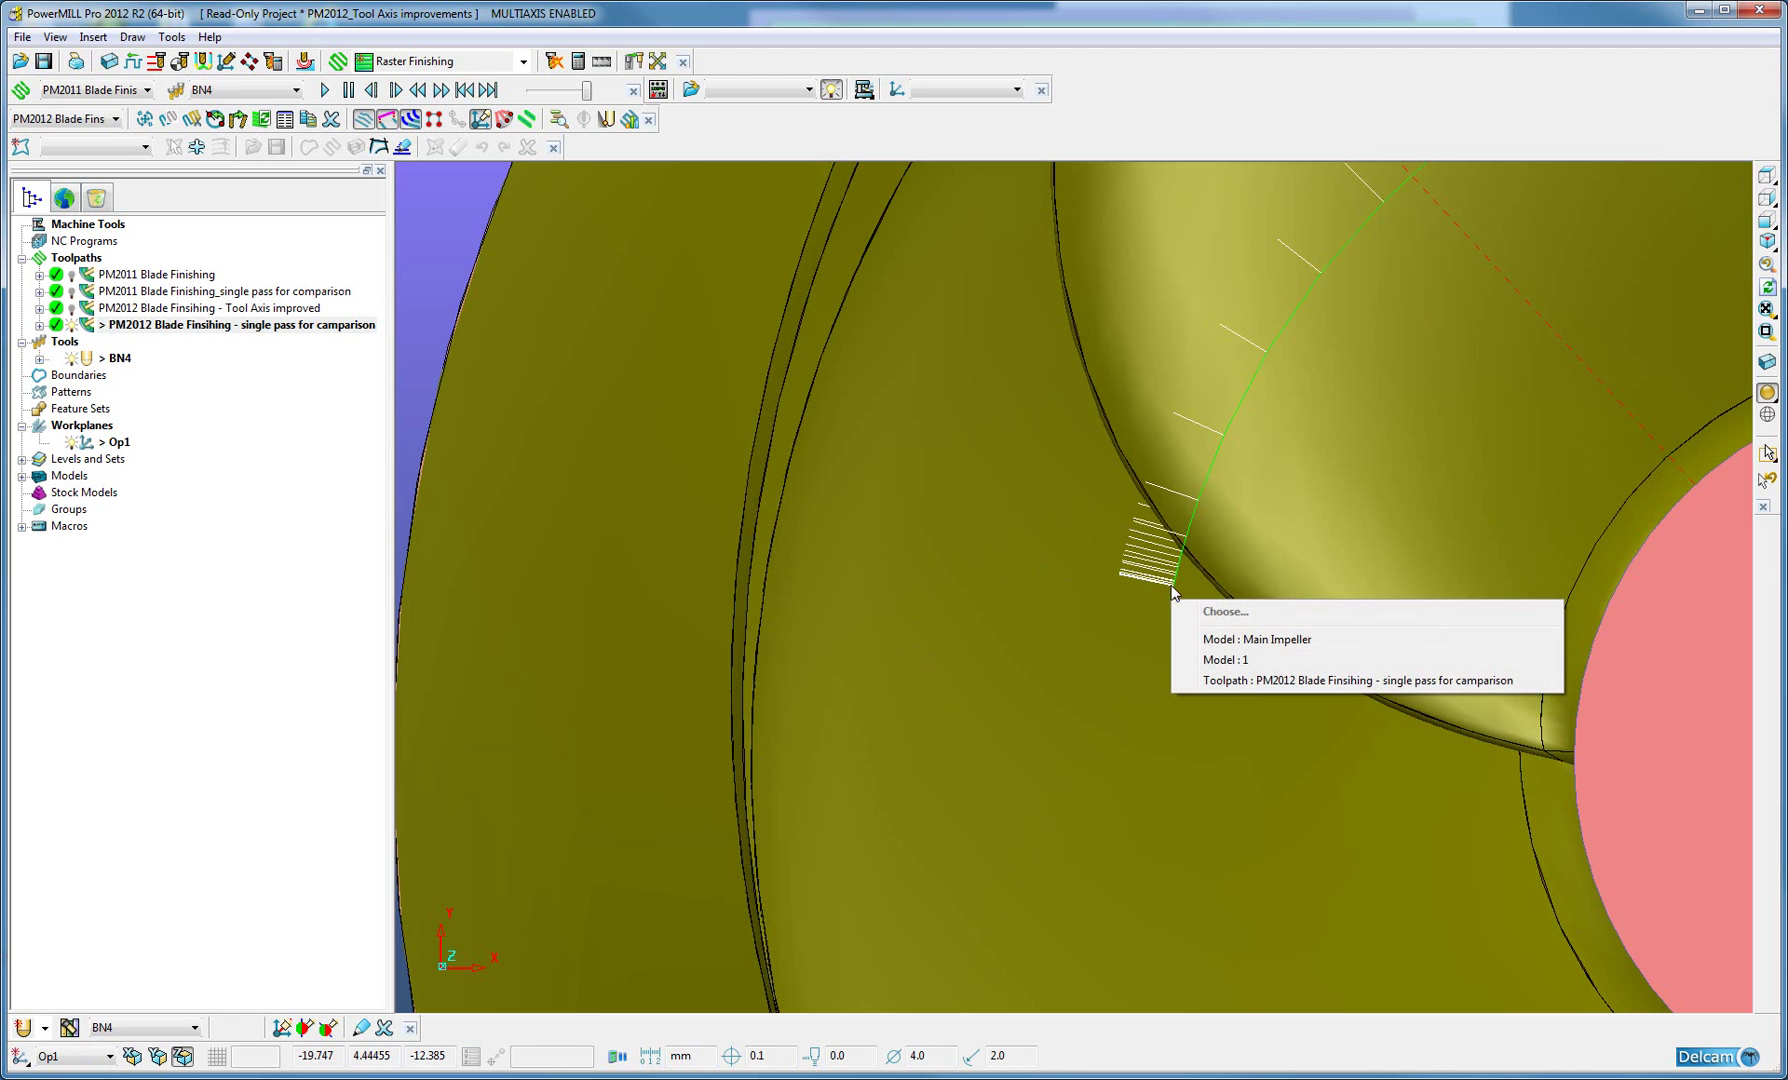
click(1214, 680)
click(1267, 466)
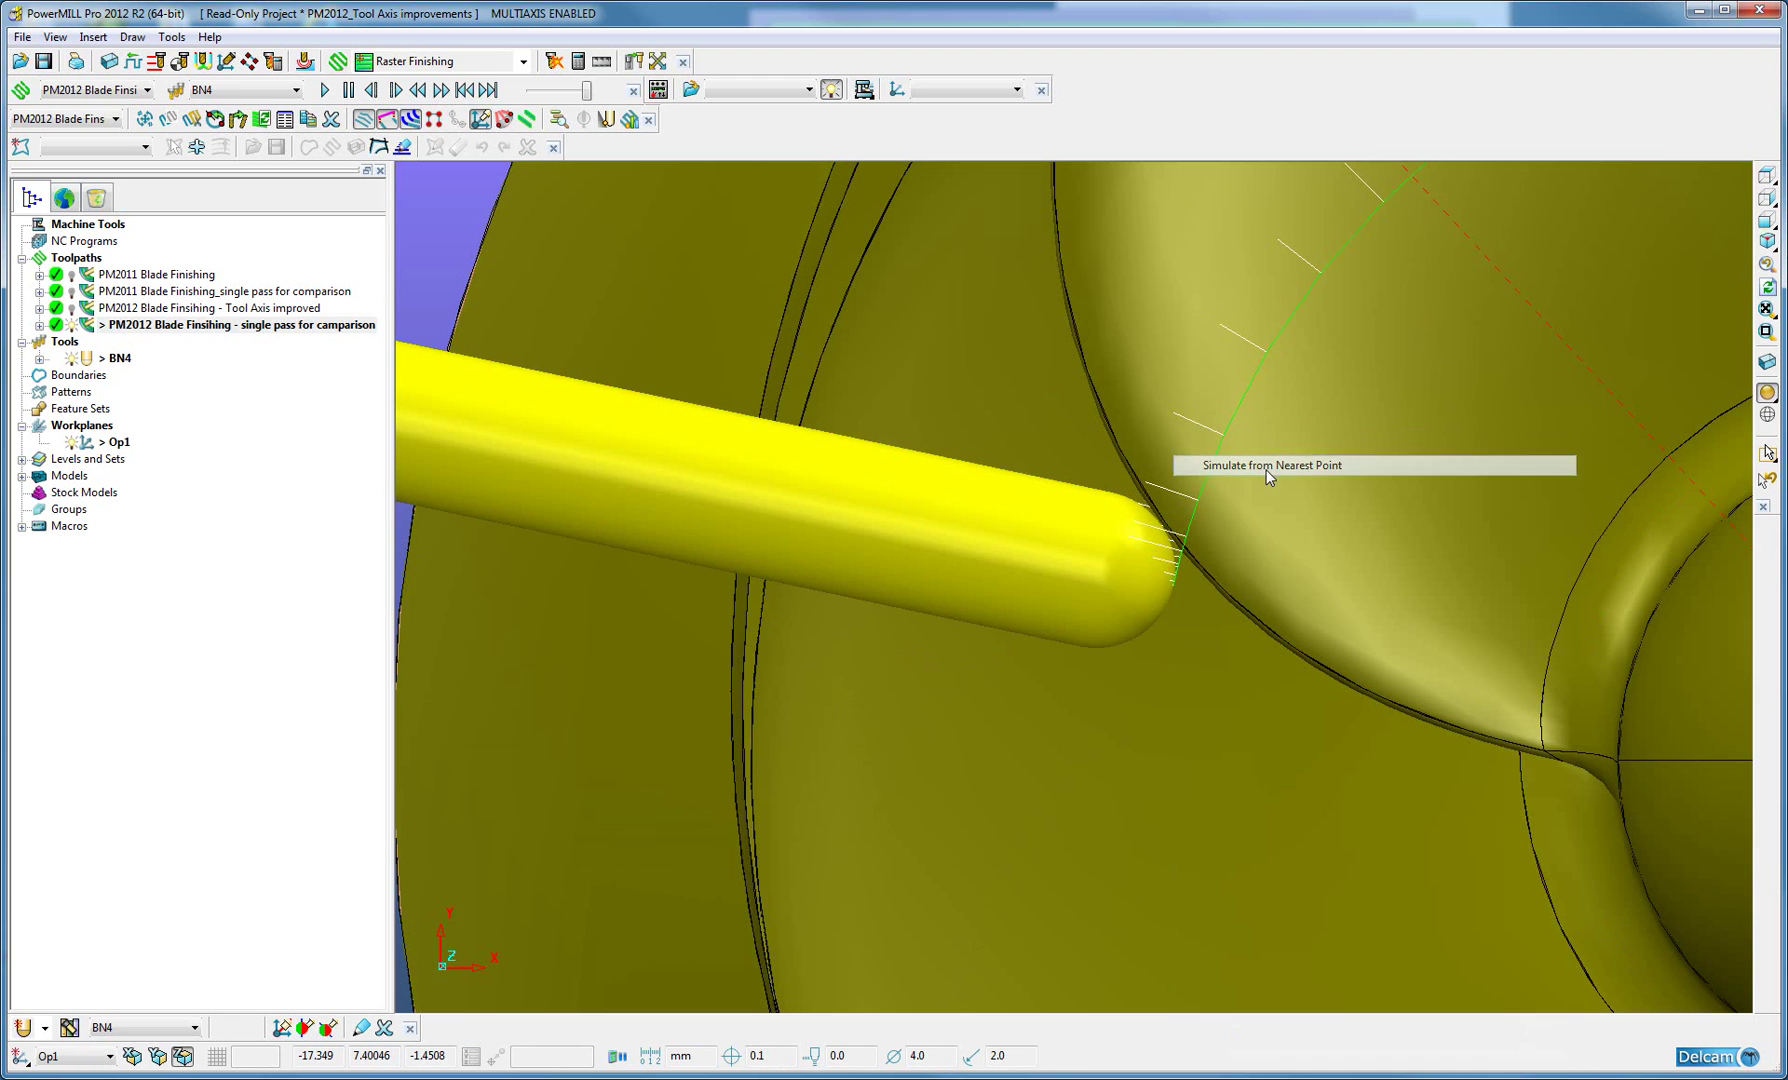
scroll(1273, 508, down, 5)
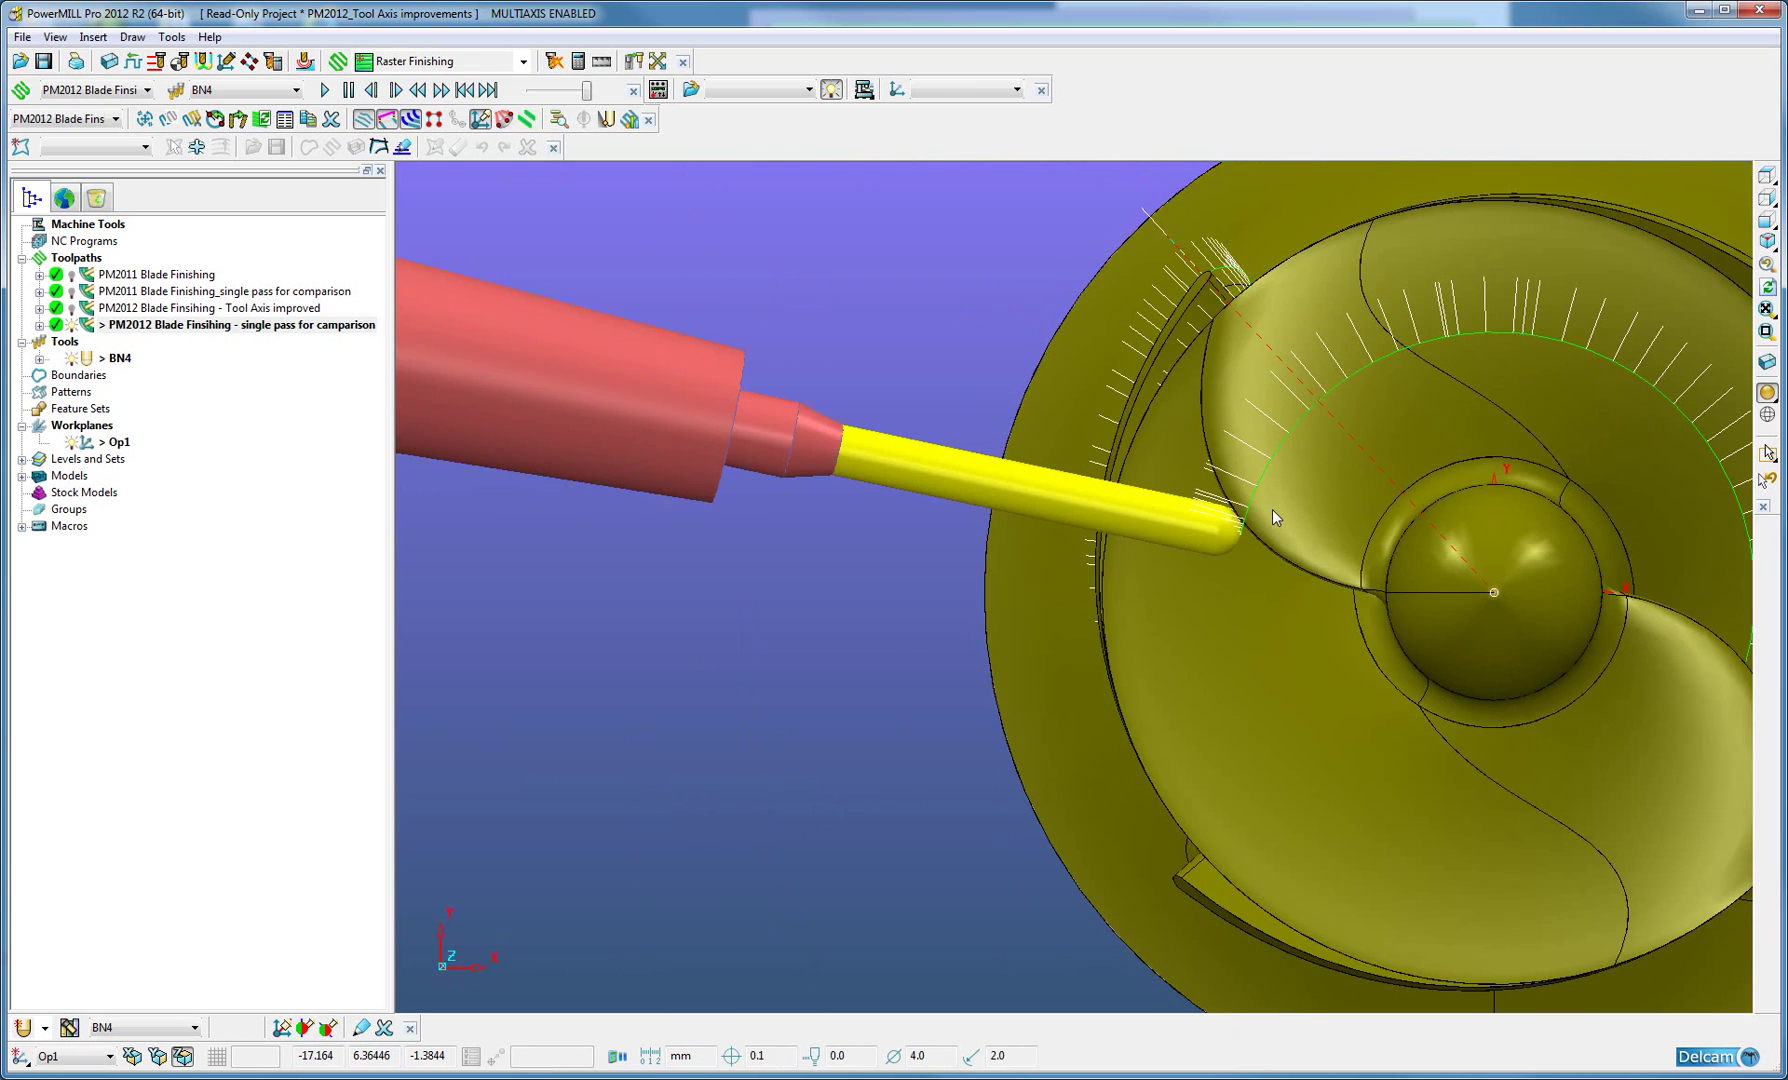
scroll(1273, 508, down, 2)
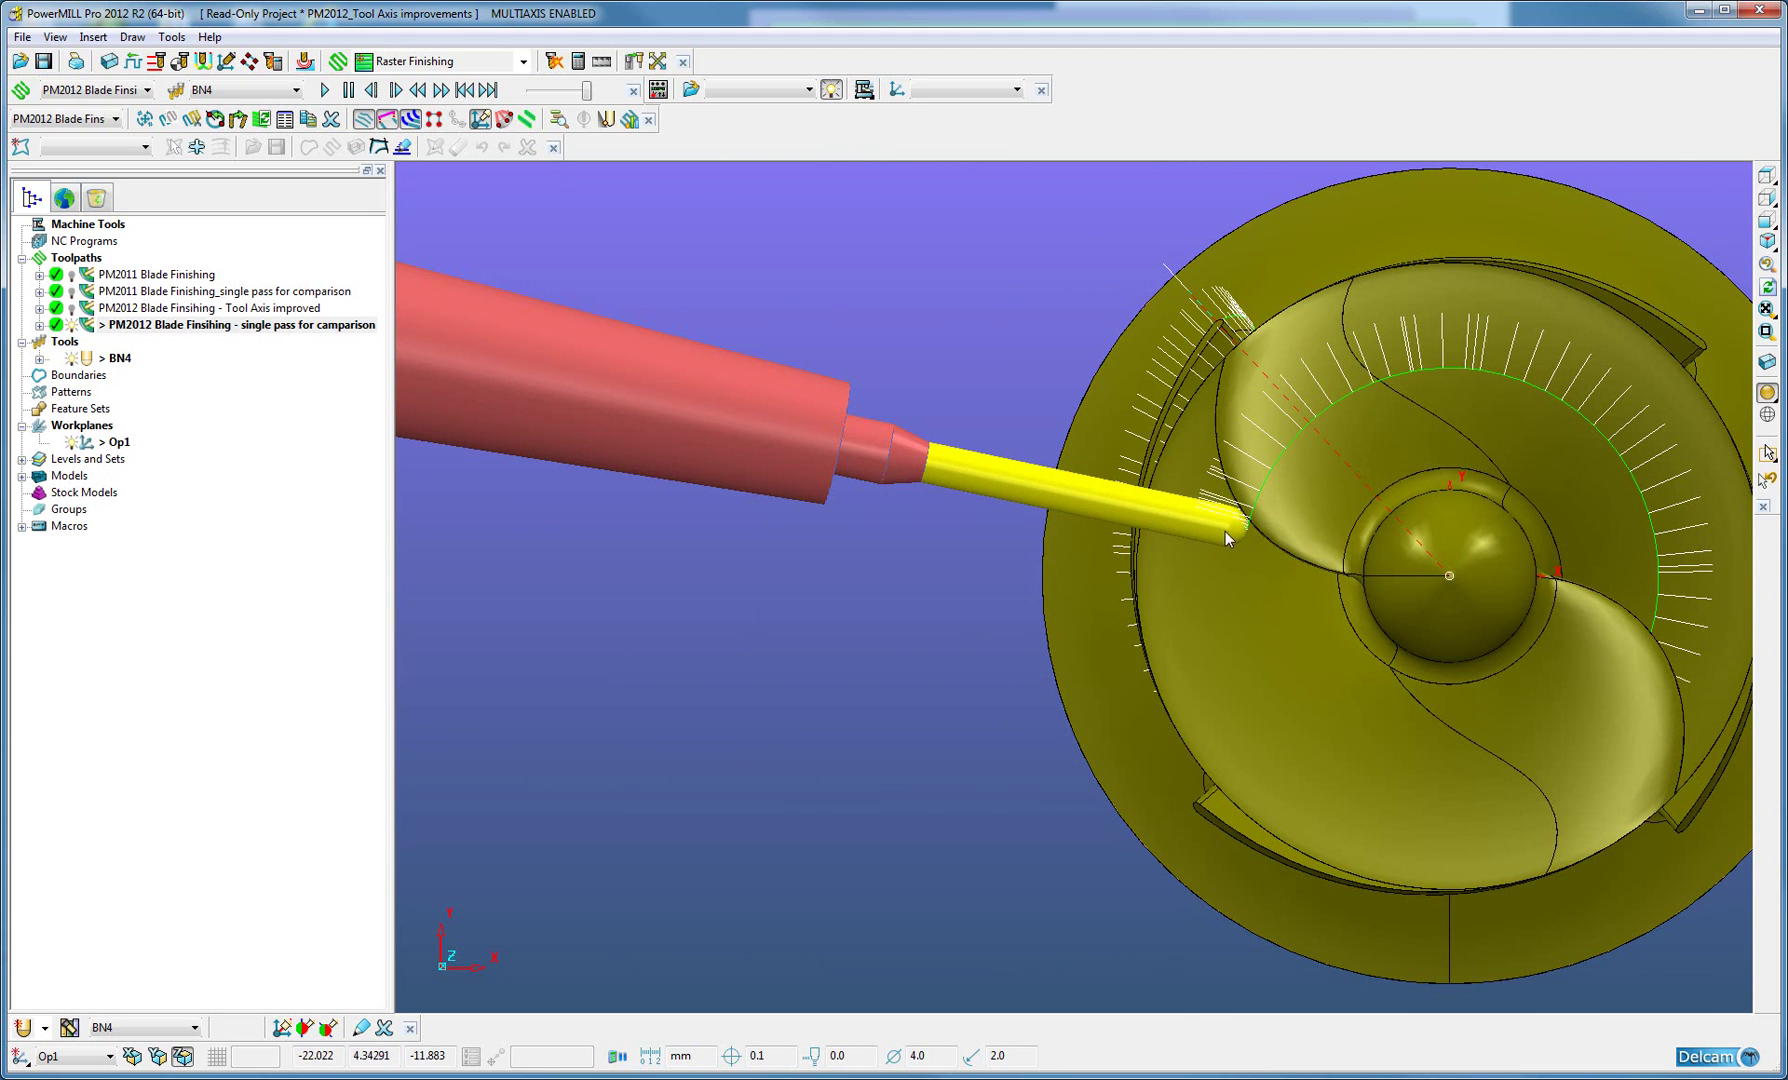
Activate the PM2011 single-pass toolpath and place the tool at the same blade-edge point.
click(70, 294)
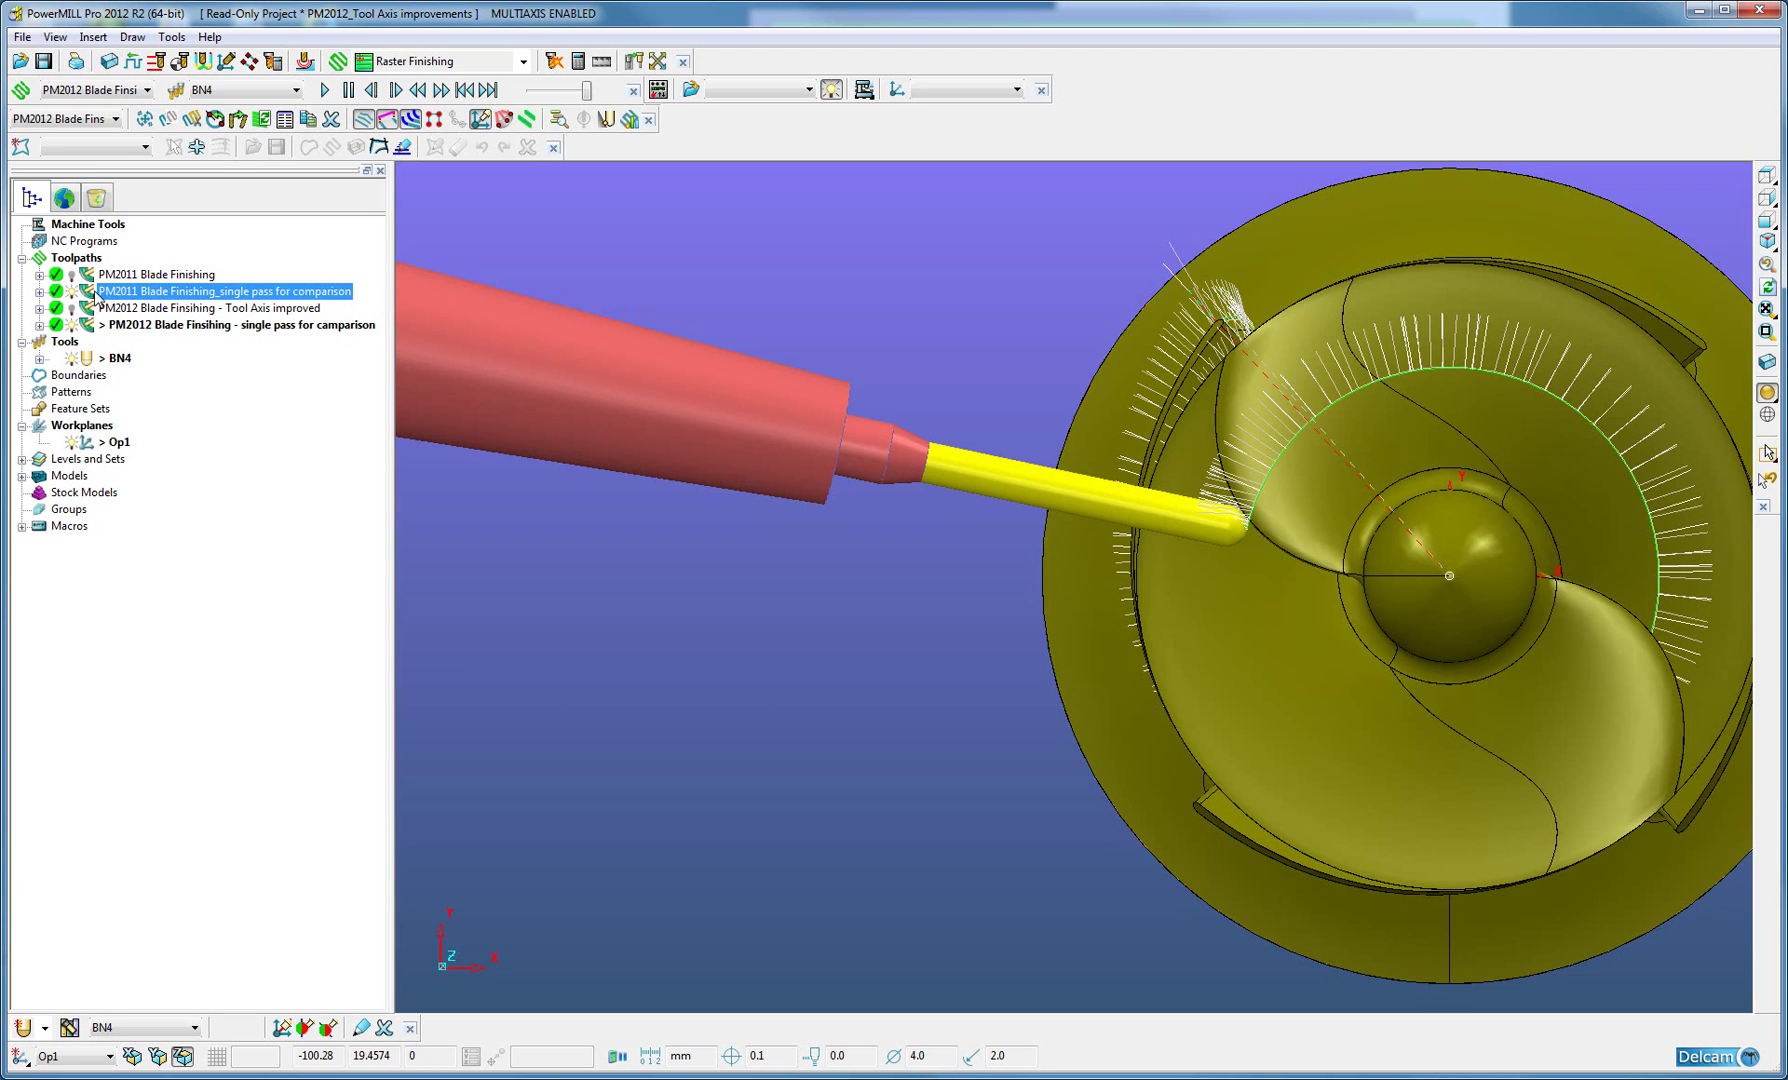
double_click(90, 296)
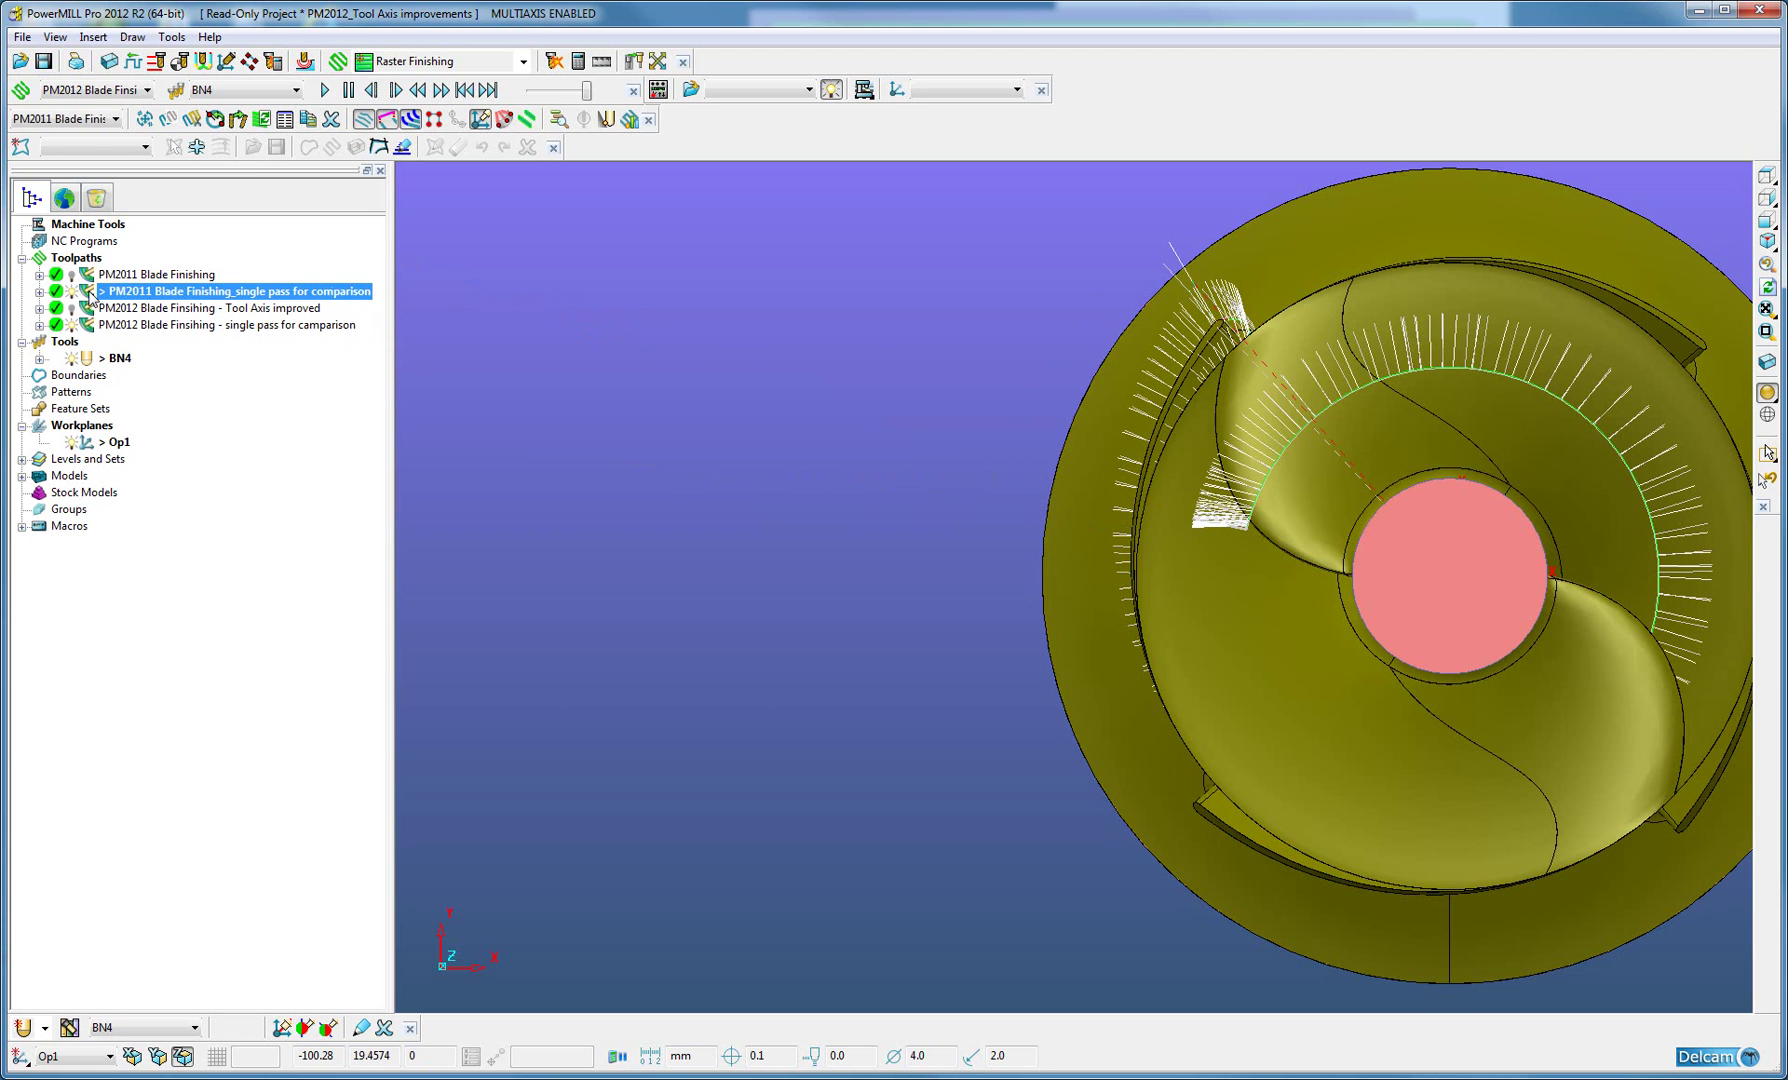
click(1247, 522)
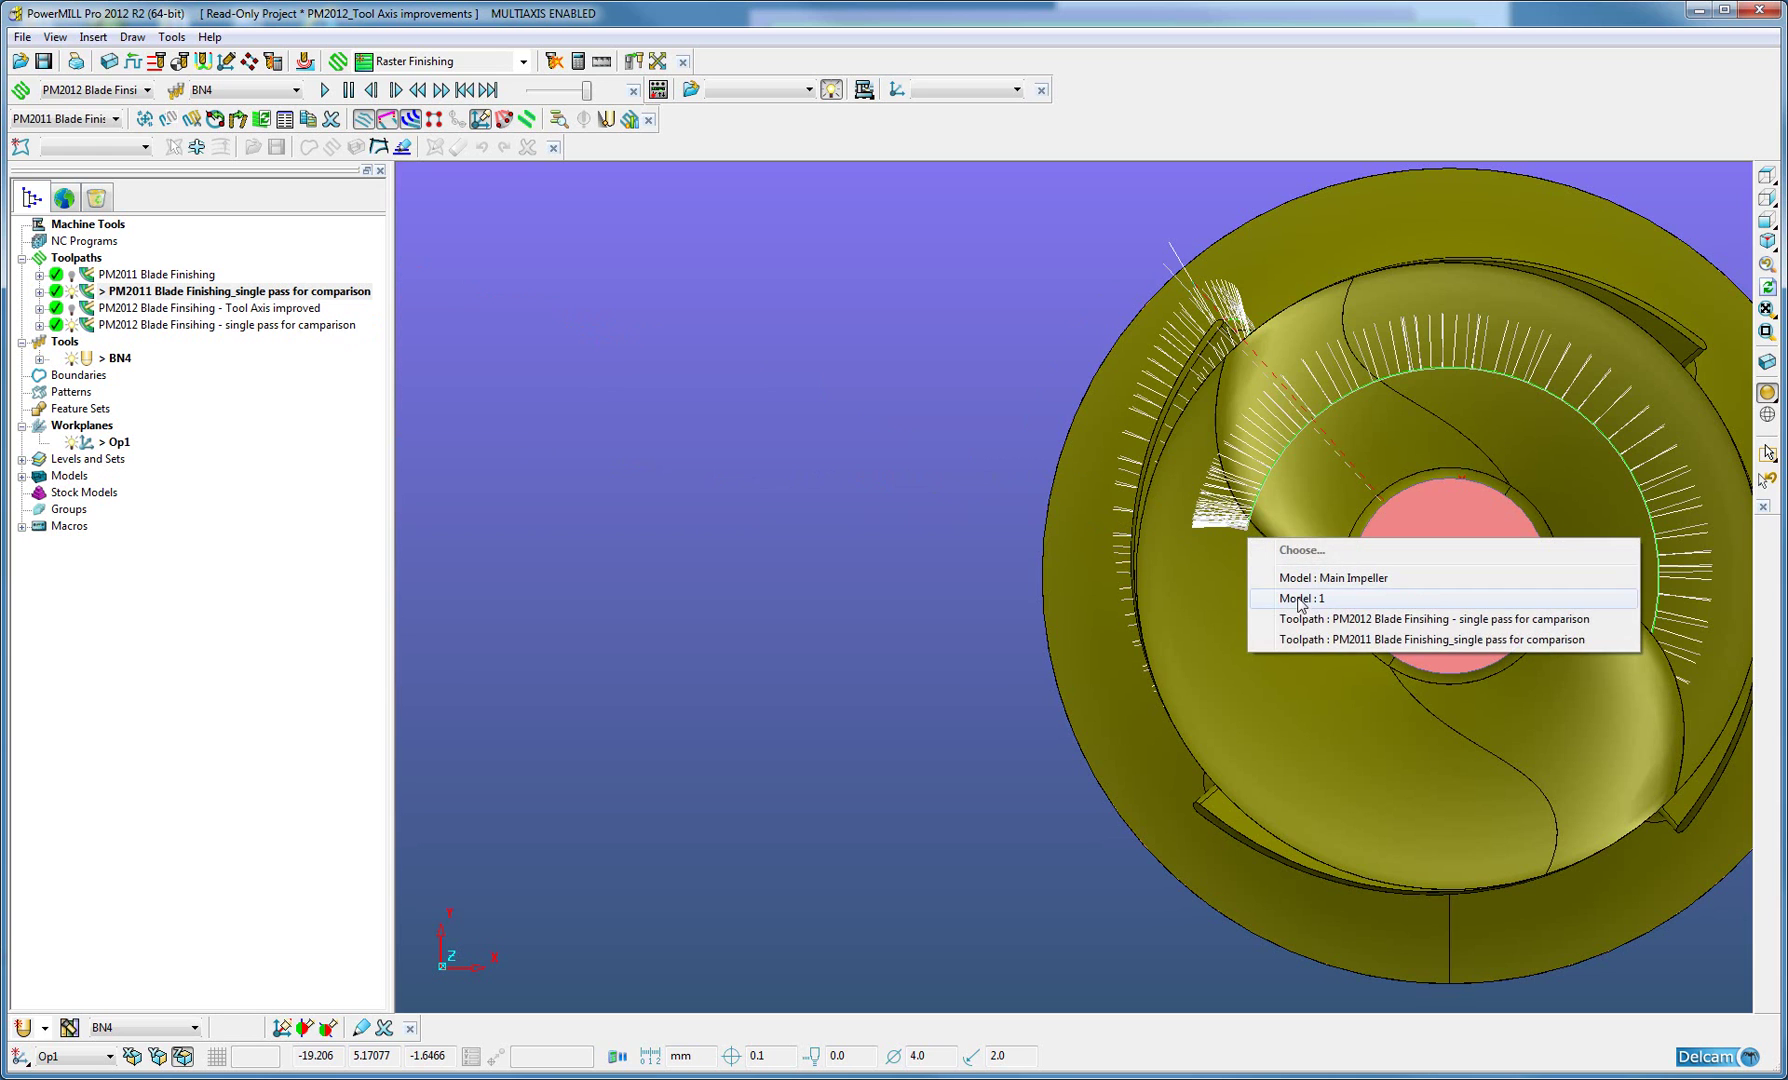
click(1316, 639)
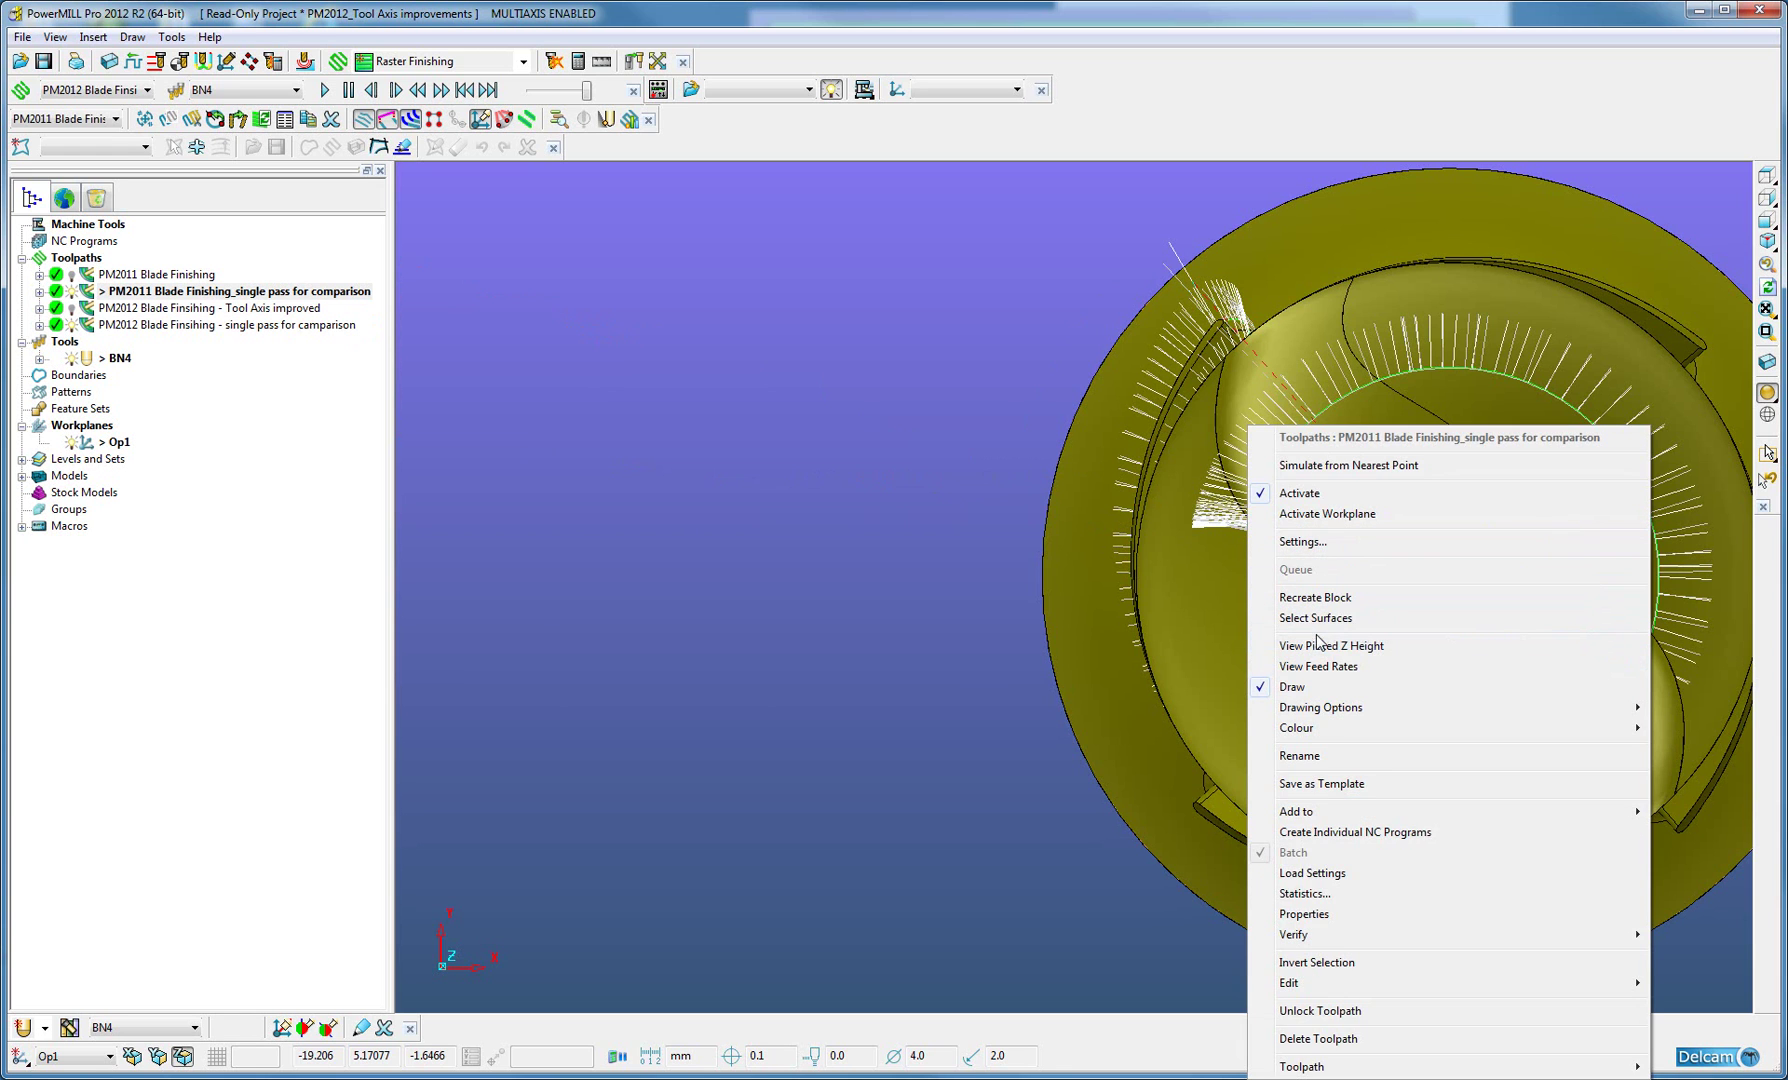
click(1340, 466)
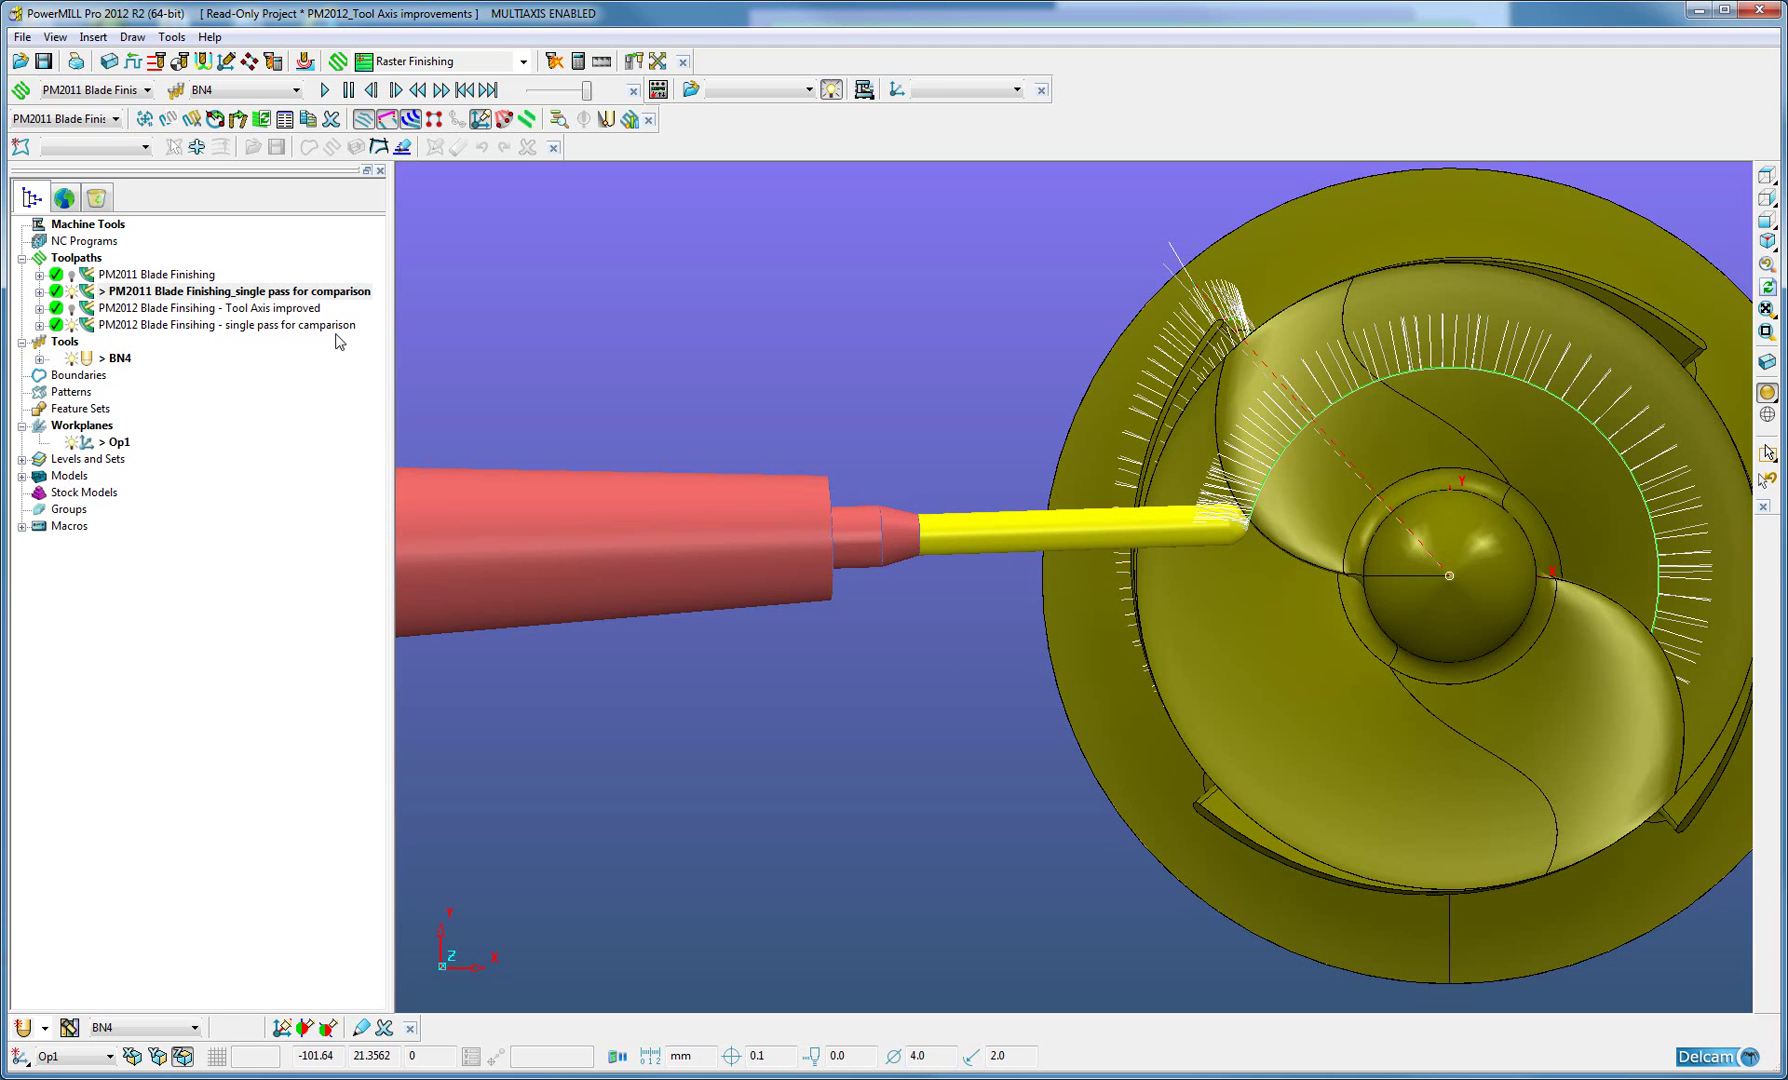
Make the PM2012 Tool Axis improved toolpath active and hide the single-pass toolpaths.
click(91, 311)
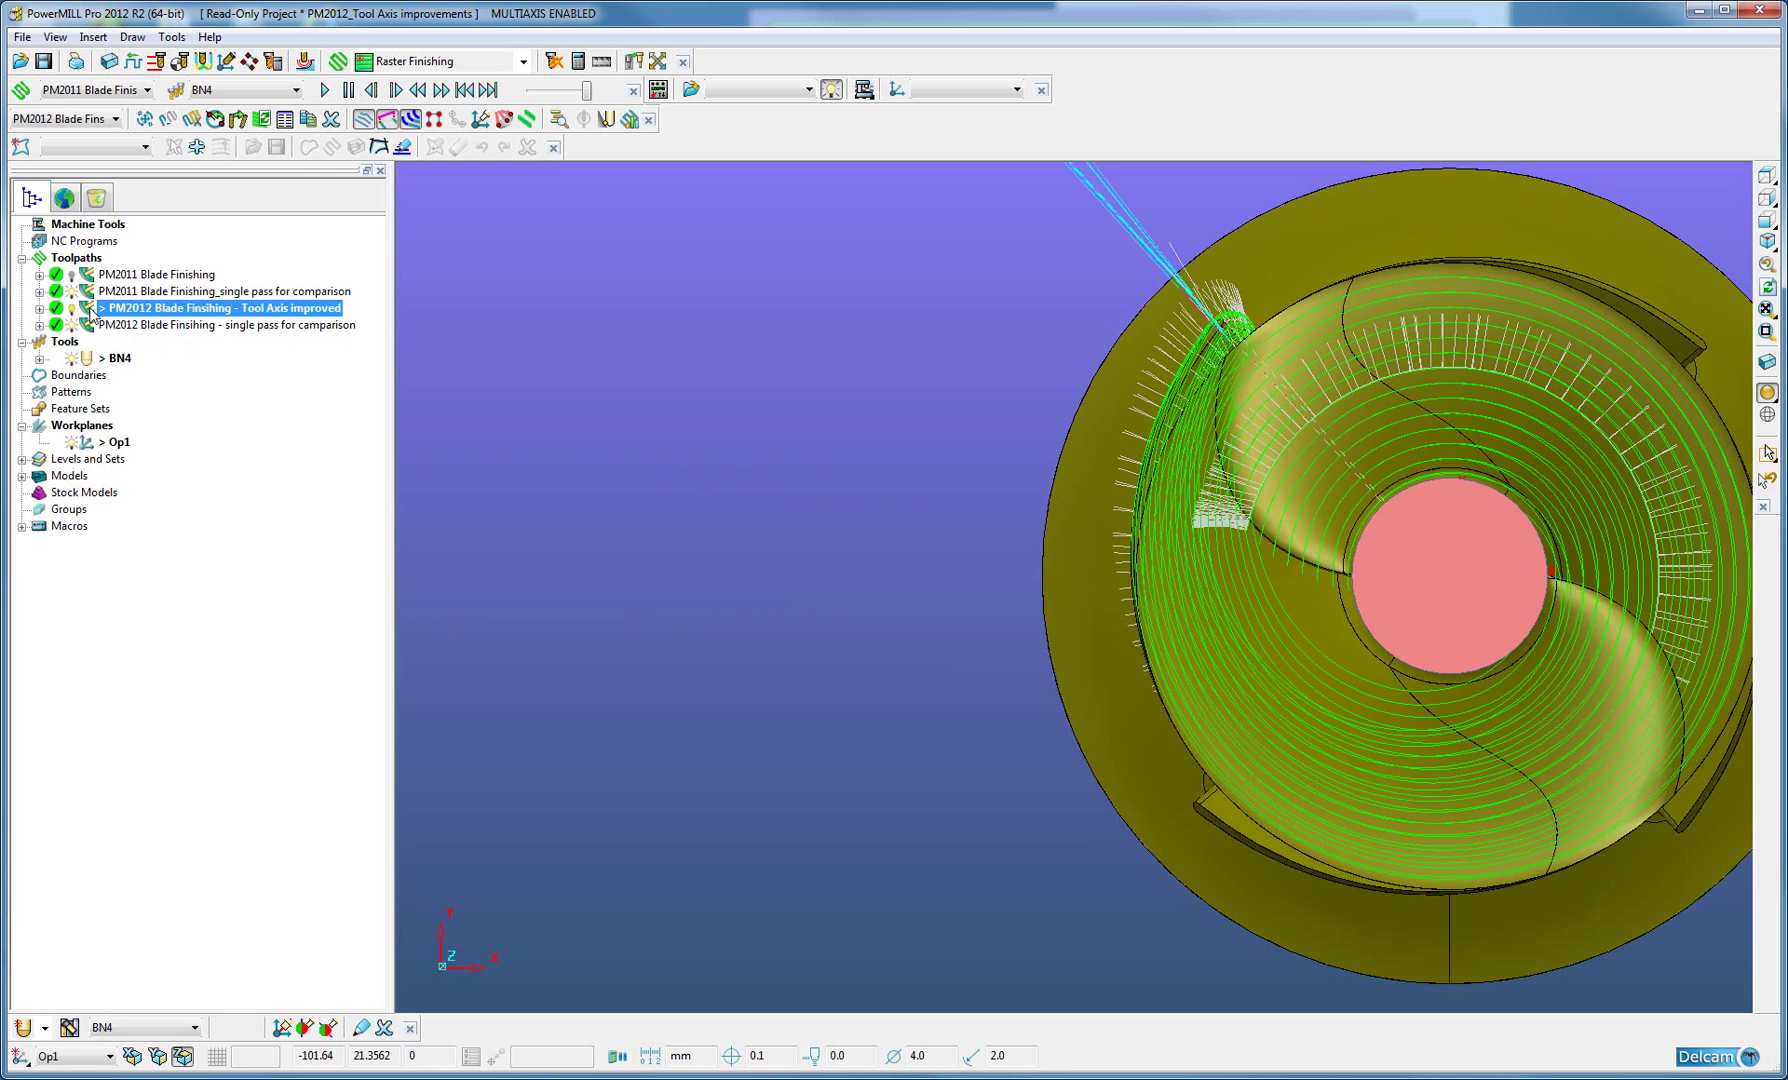
click(72, 294)
click(72, 327)
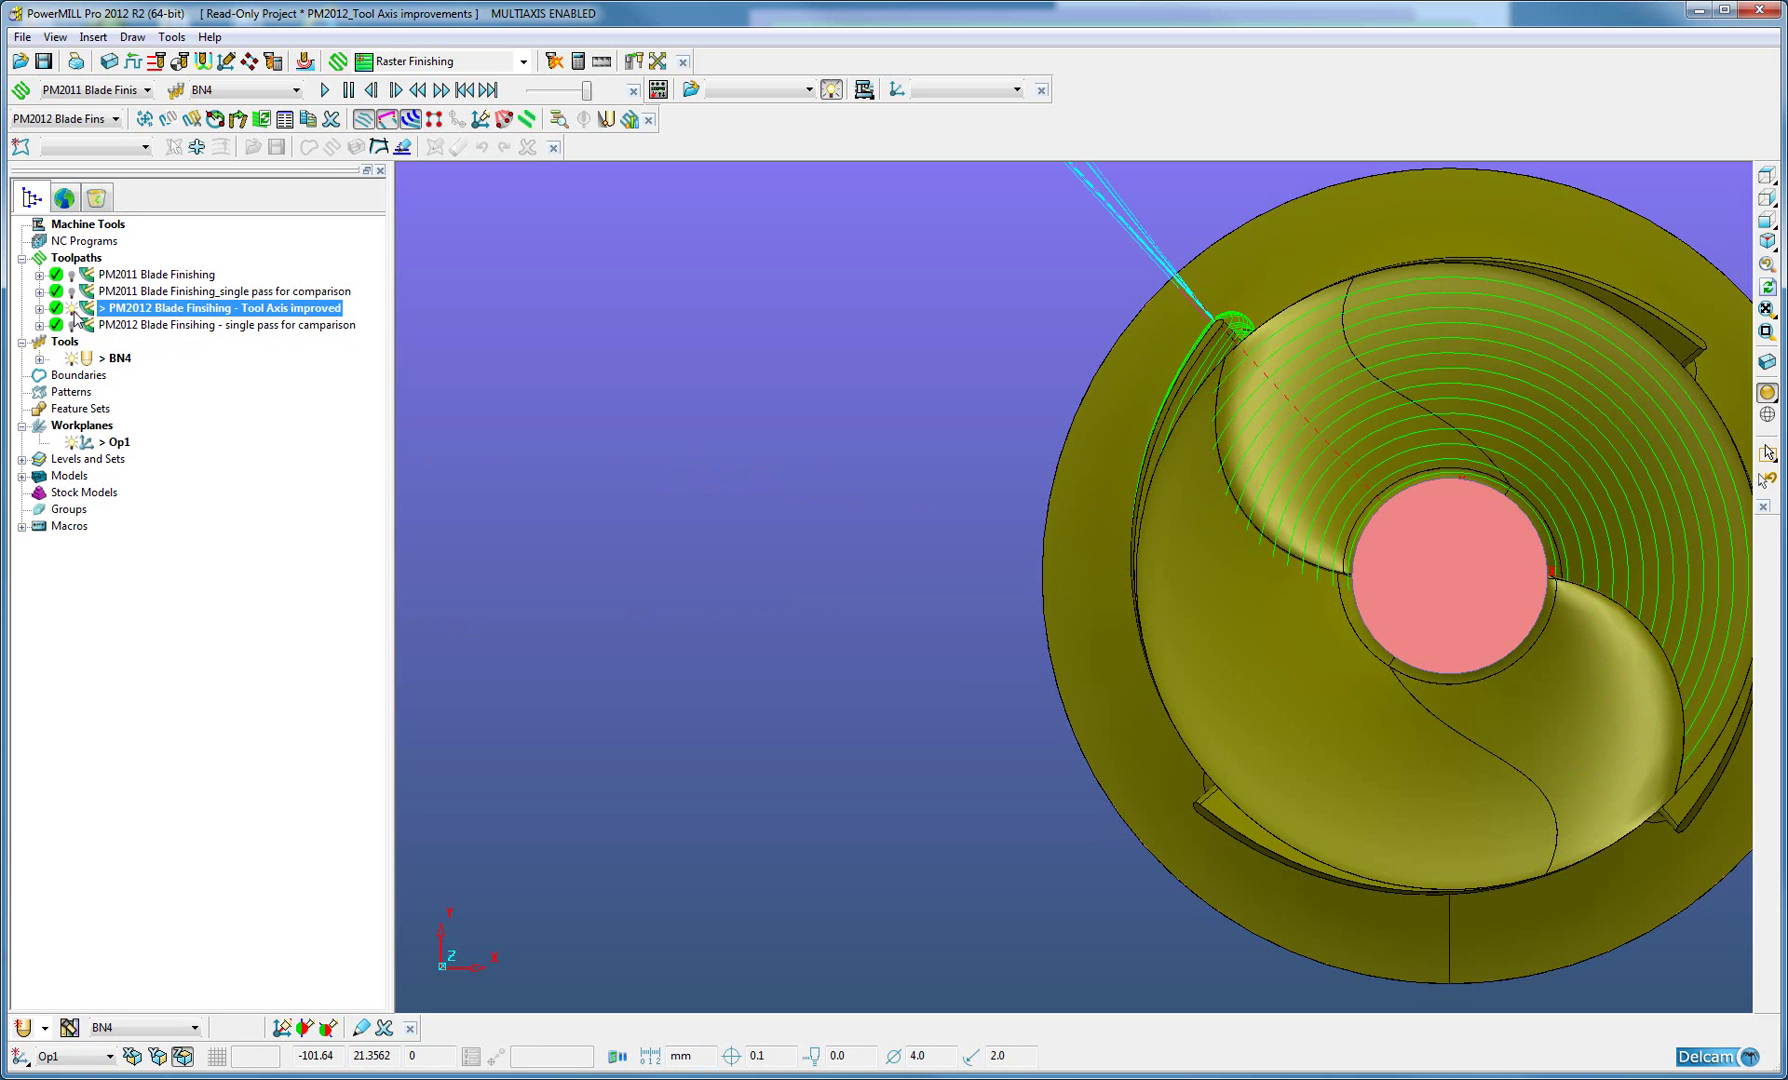
View the part from the top, zoomed in on the impeller's centre.
mouse_move(1280, 595)
middle_down()
mouse_move(1414, 504)
mouse_move(1369, 538)
middle_up()
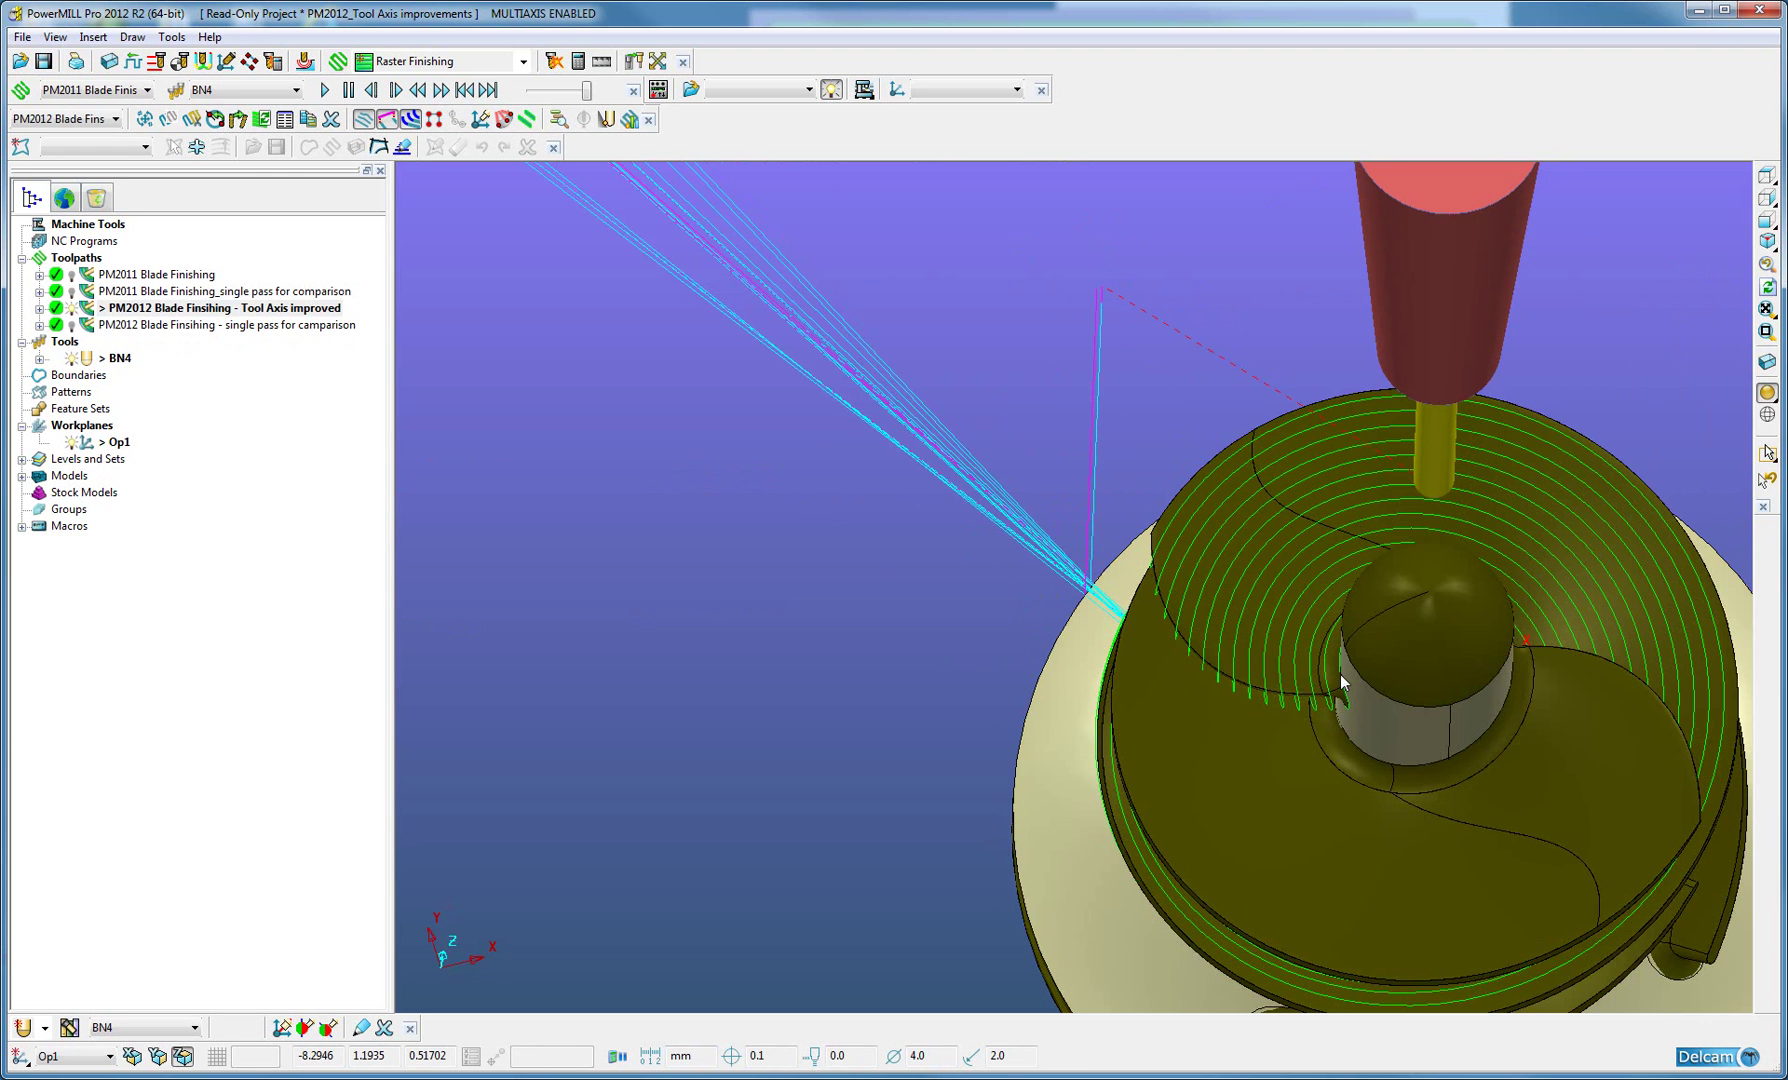
click(1767, 176)
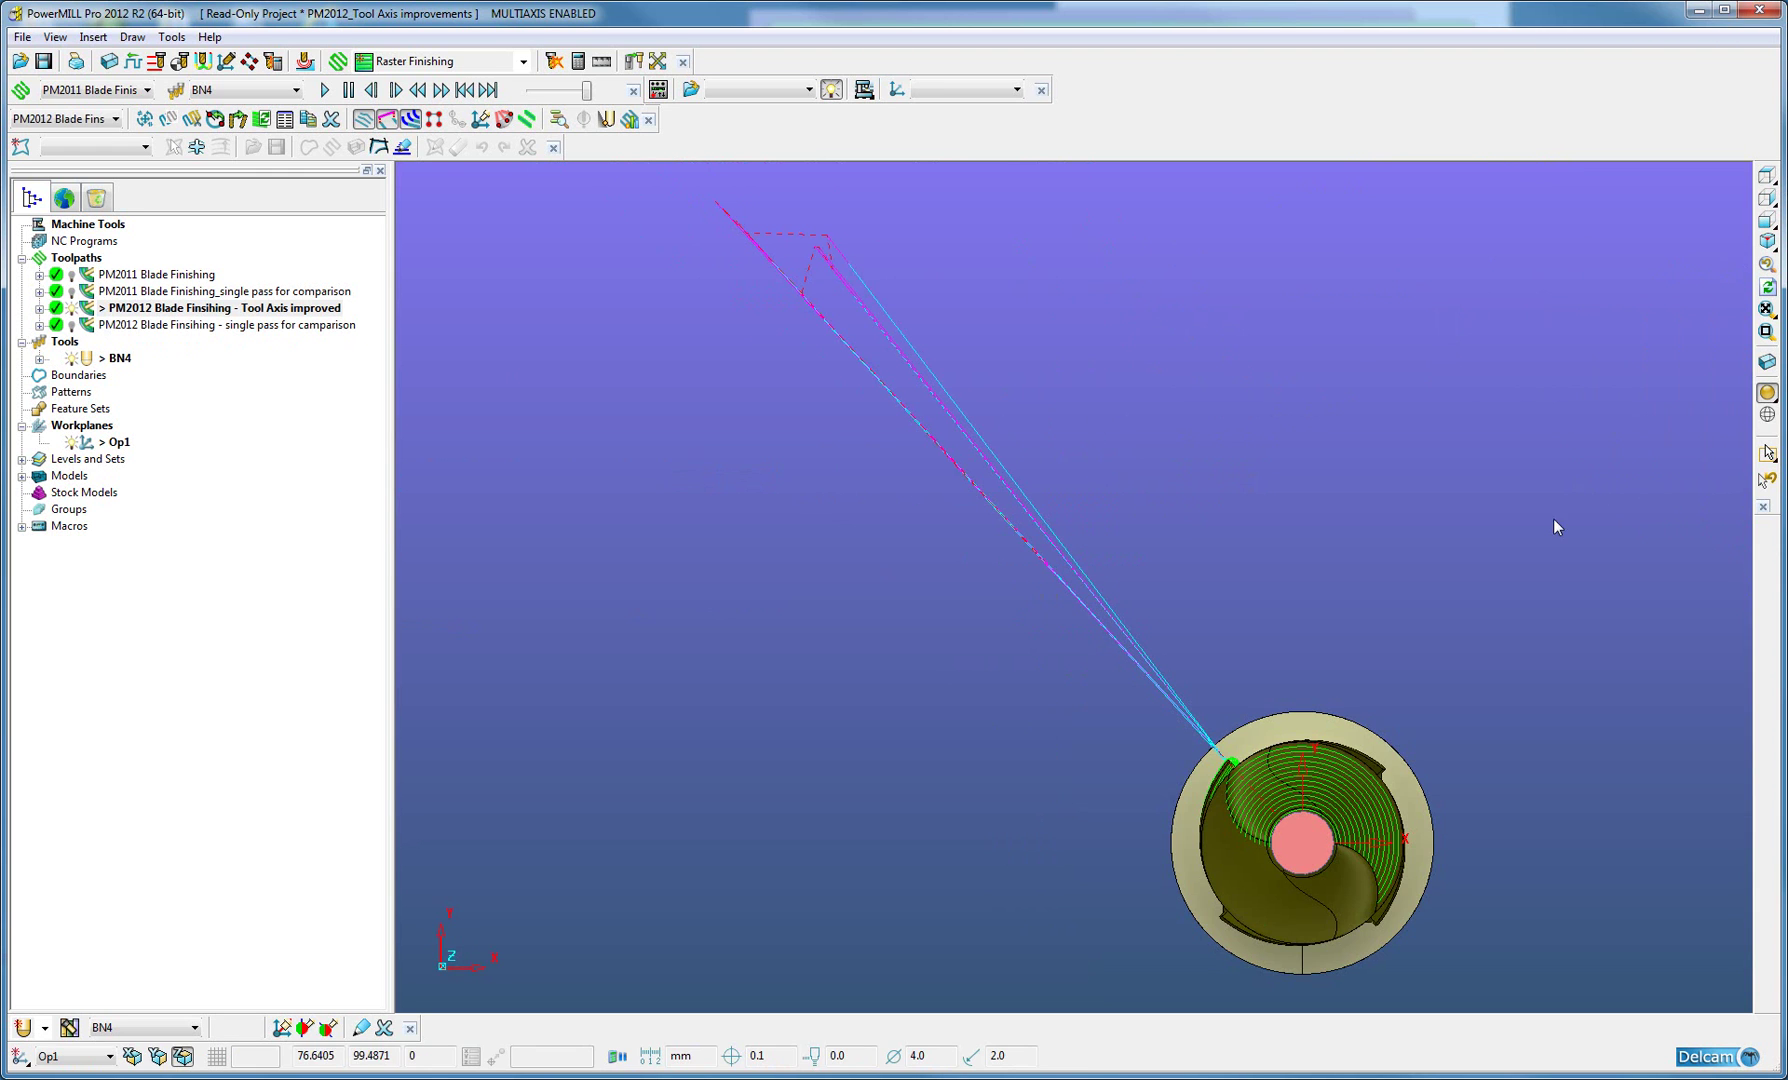
click(1767, 331)
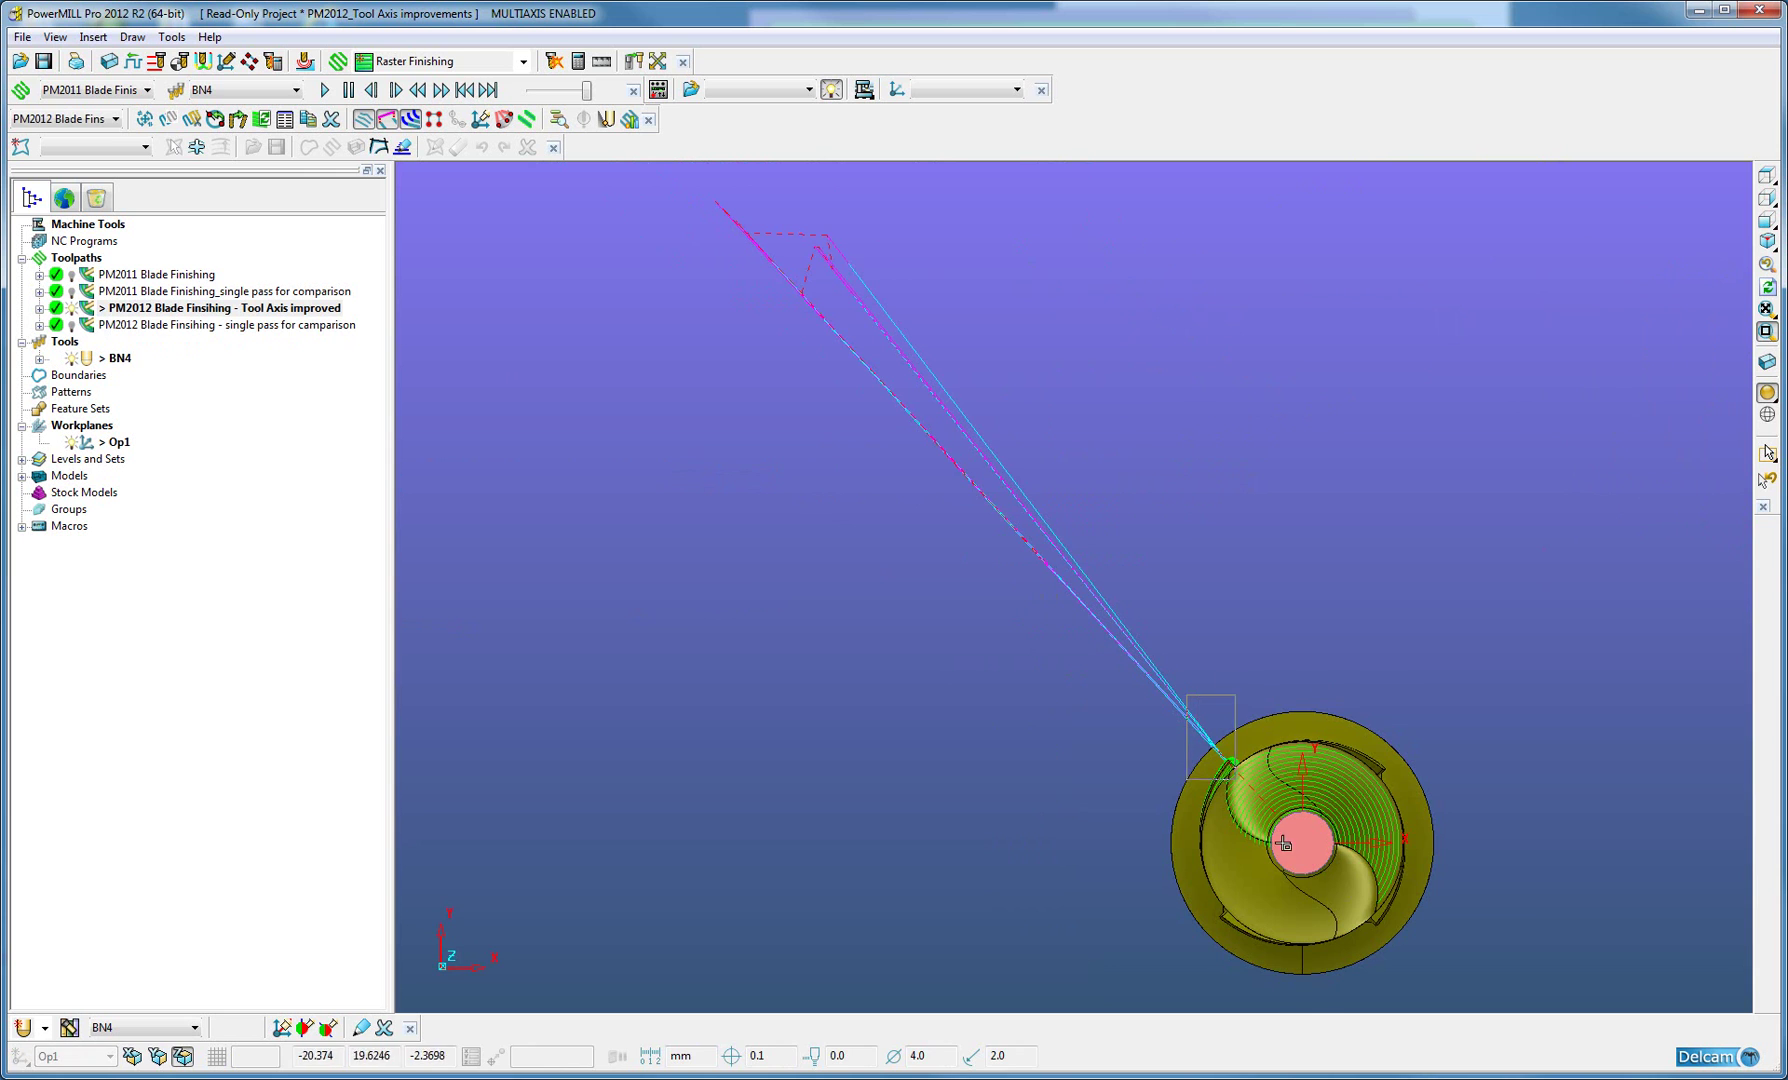
drag(1284, 845, 1393, 932)
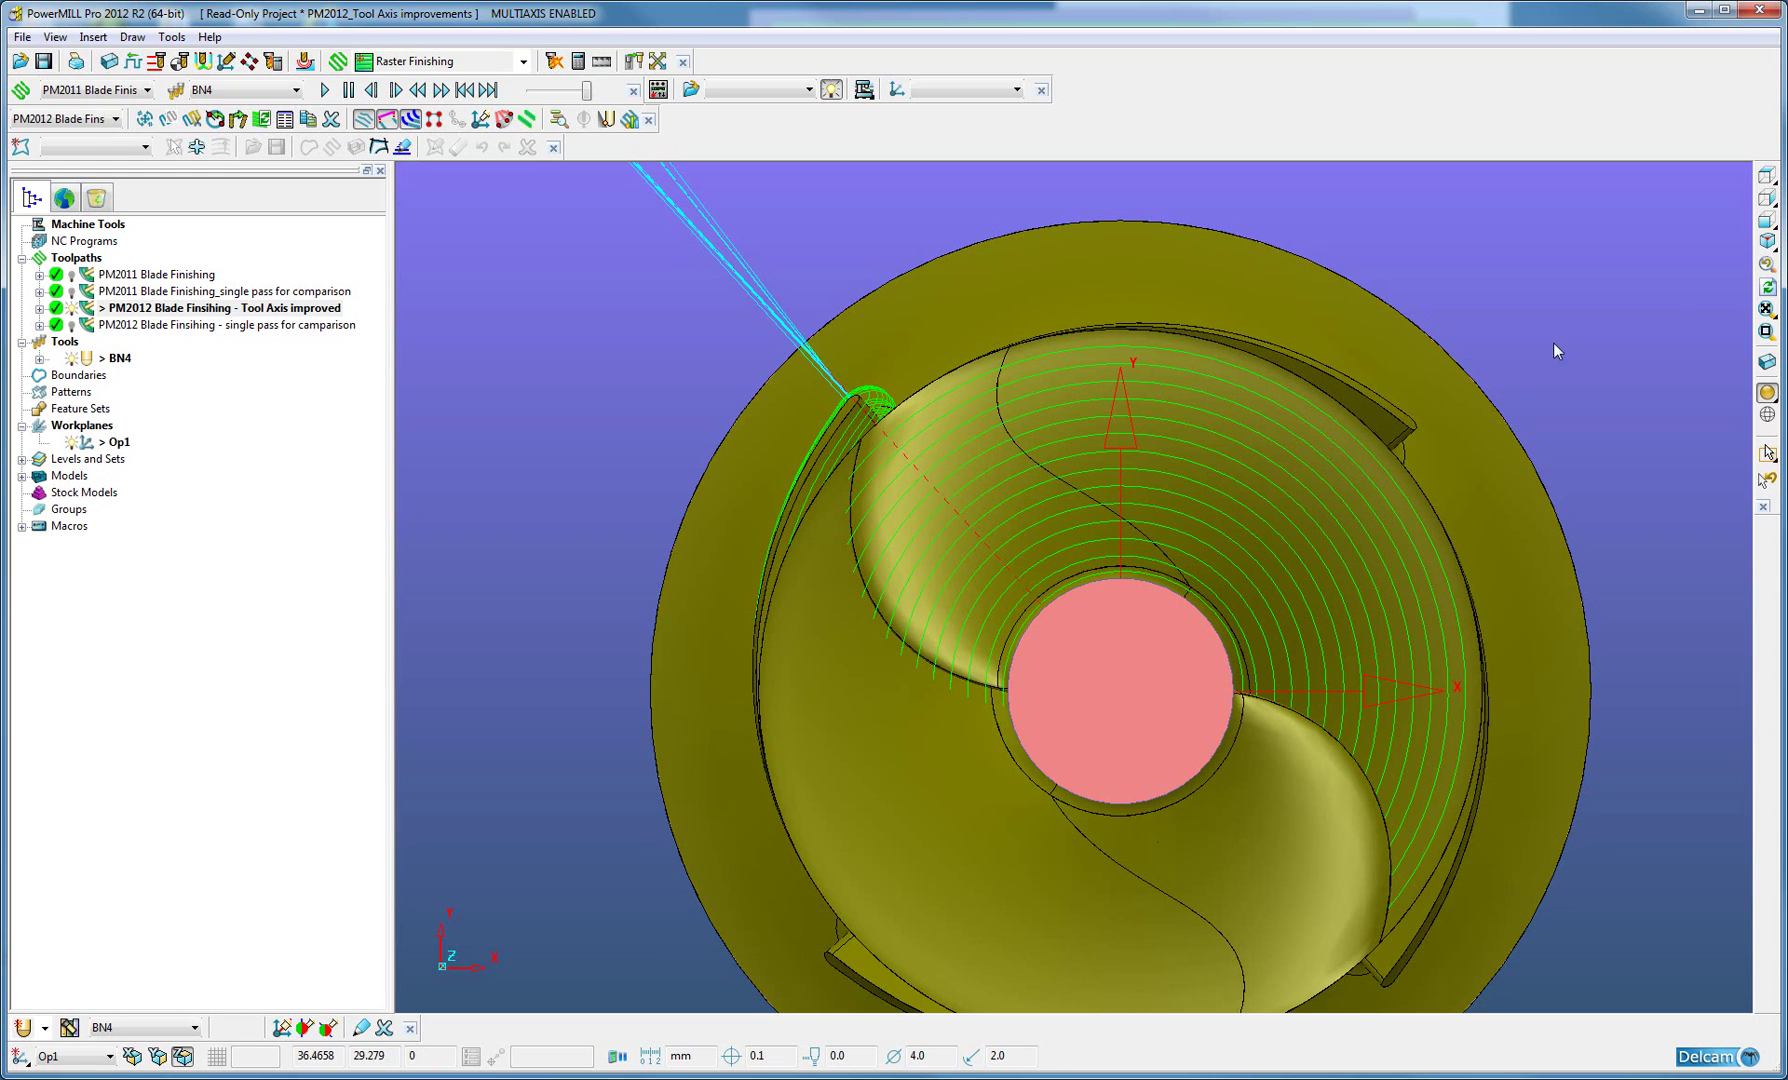
Switch to the Front view and zoom-box around the blades and their toolpath passes.
click(1764, 222)
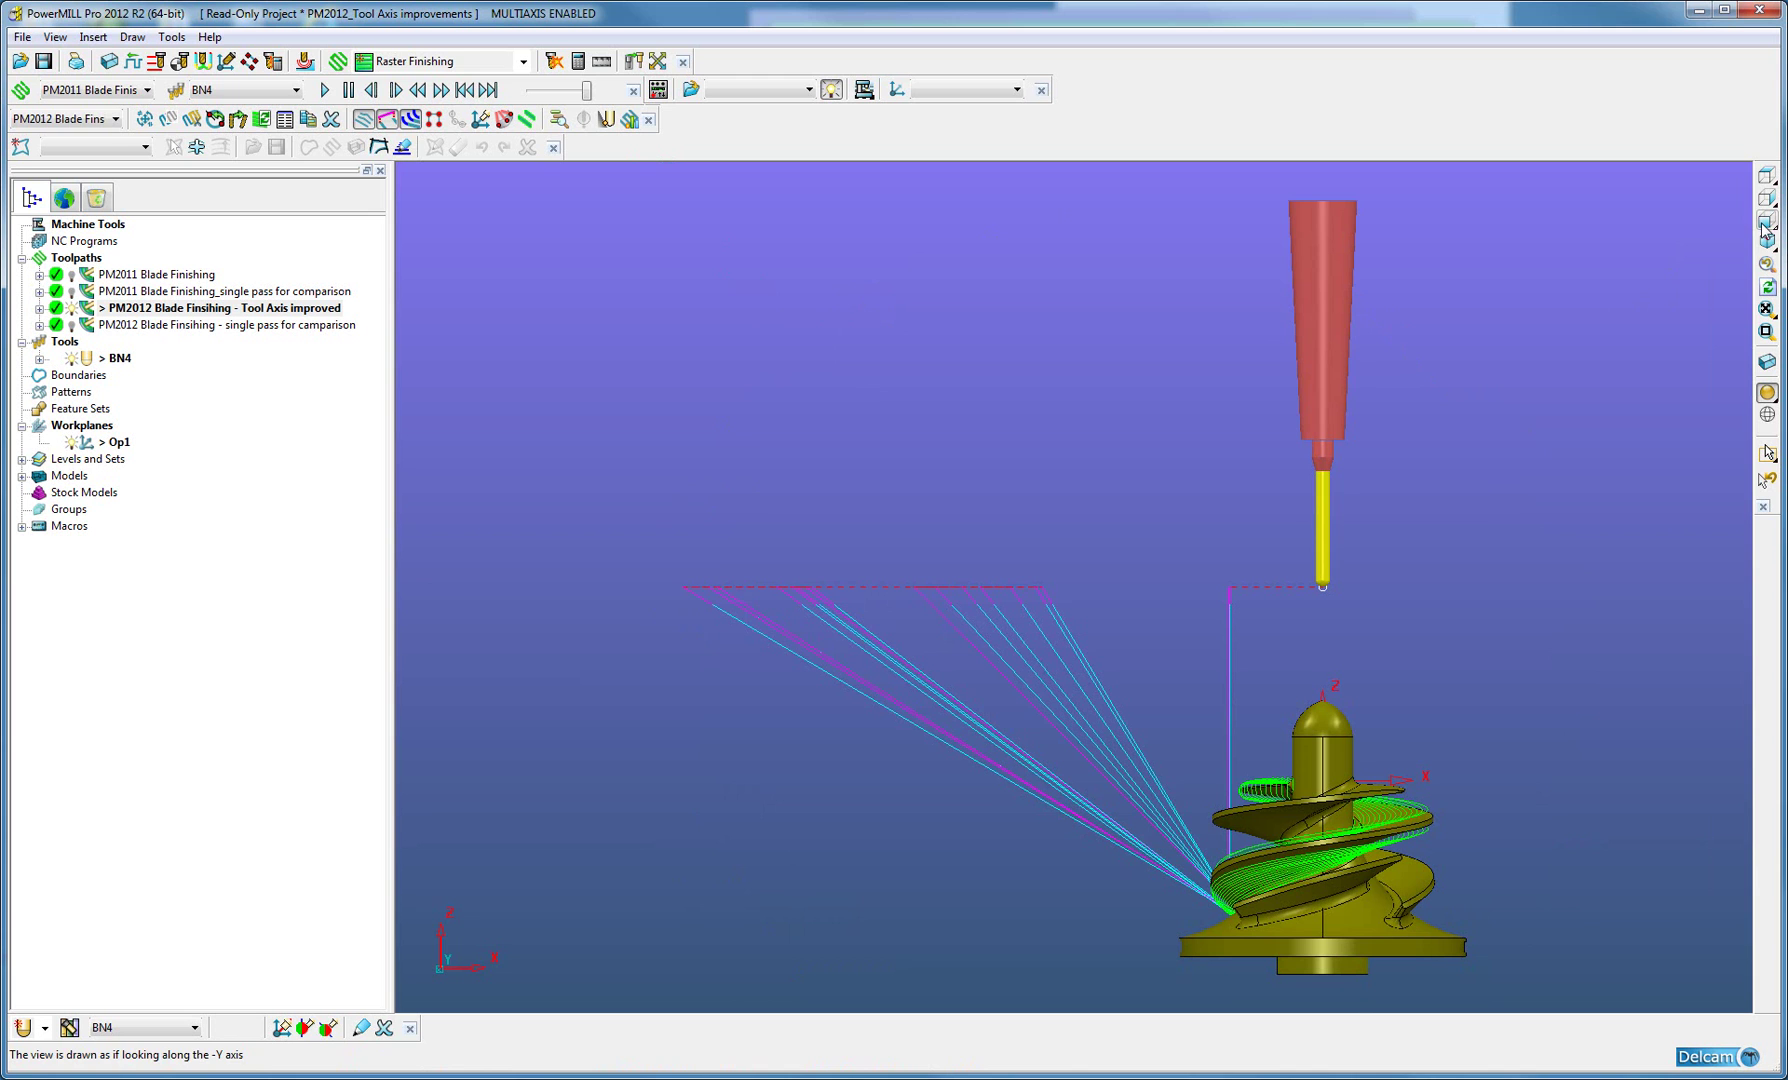
click(1767, 331)
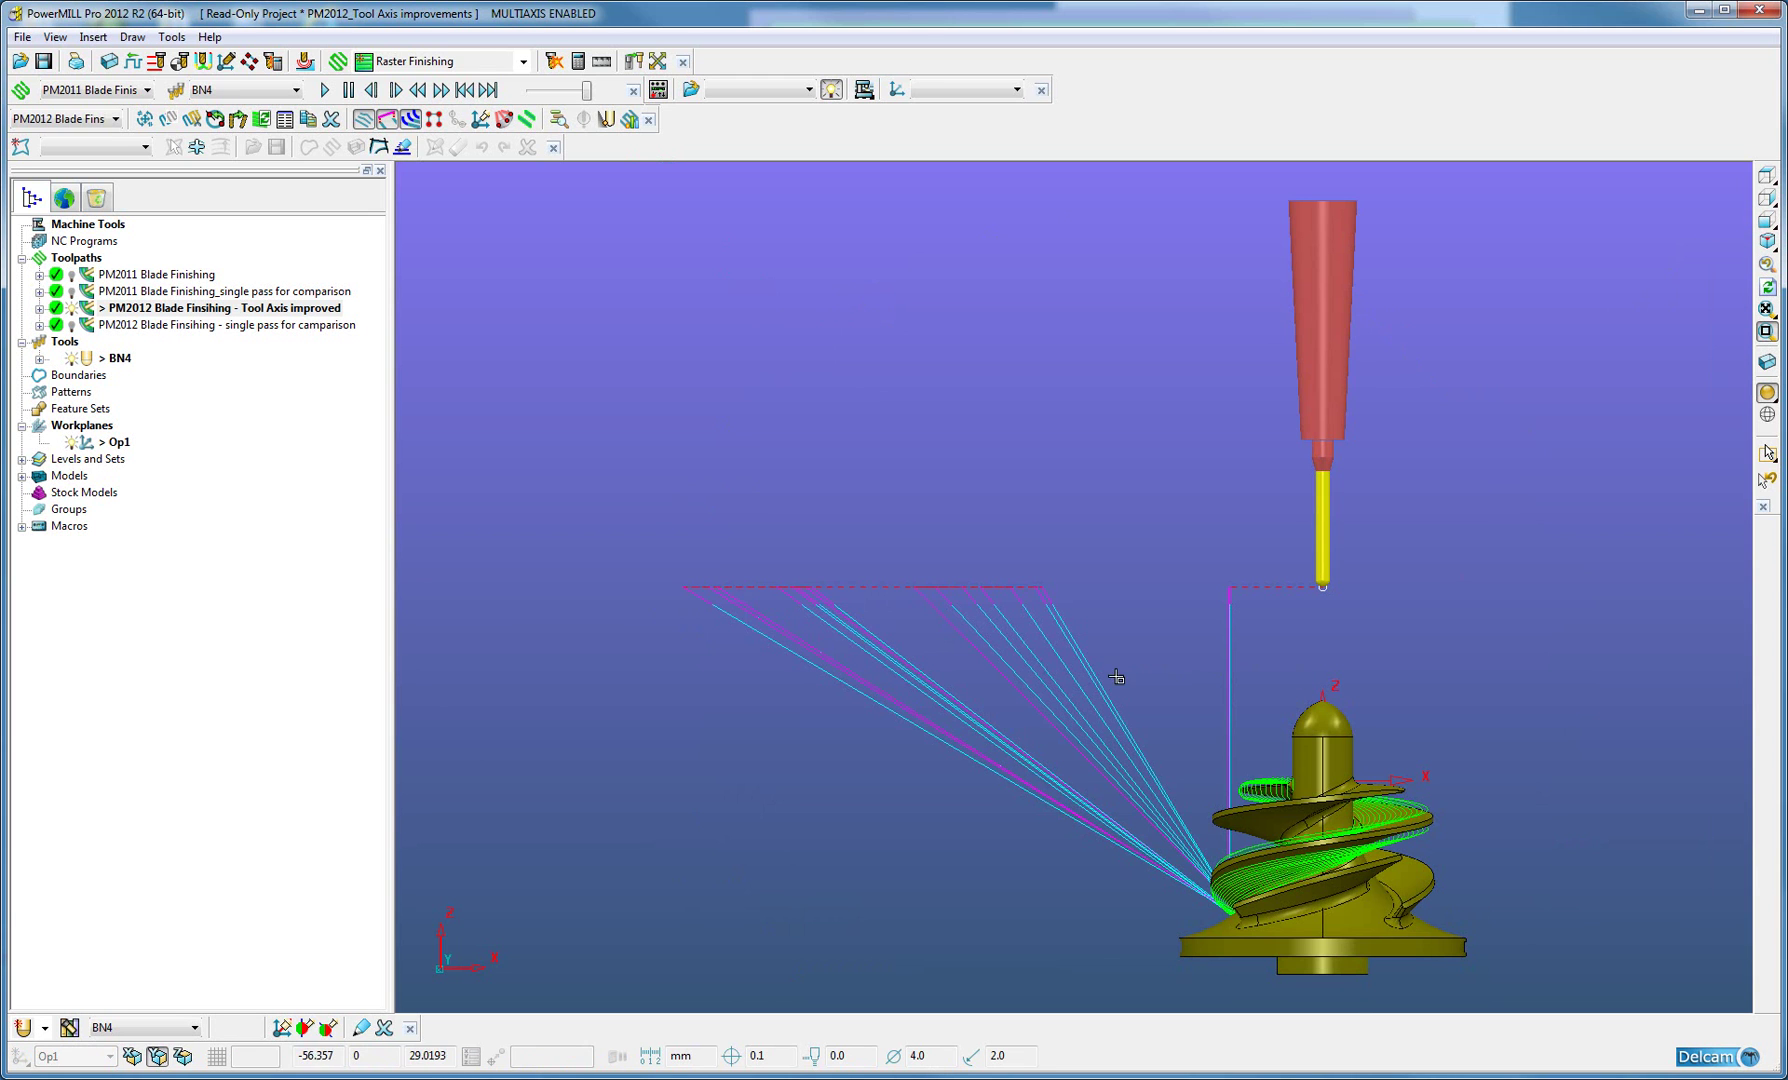
drag(1106, 677, 1484, 984)
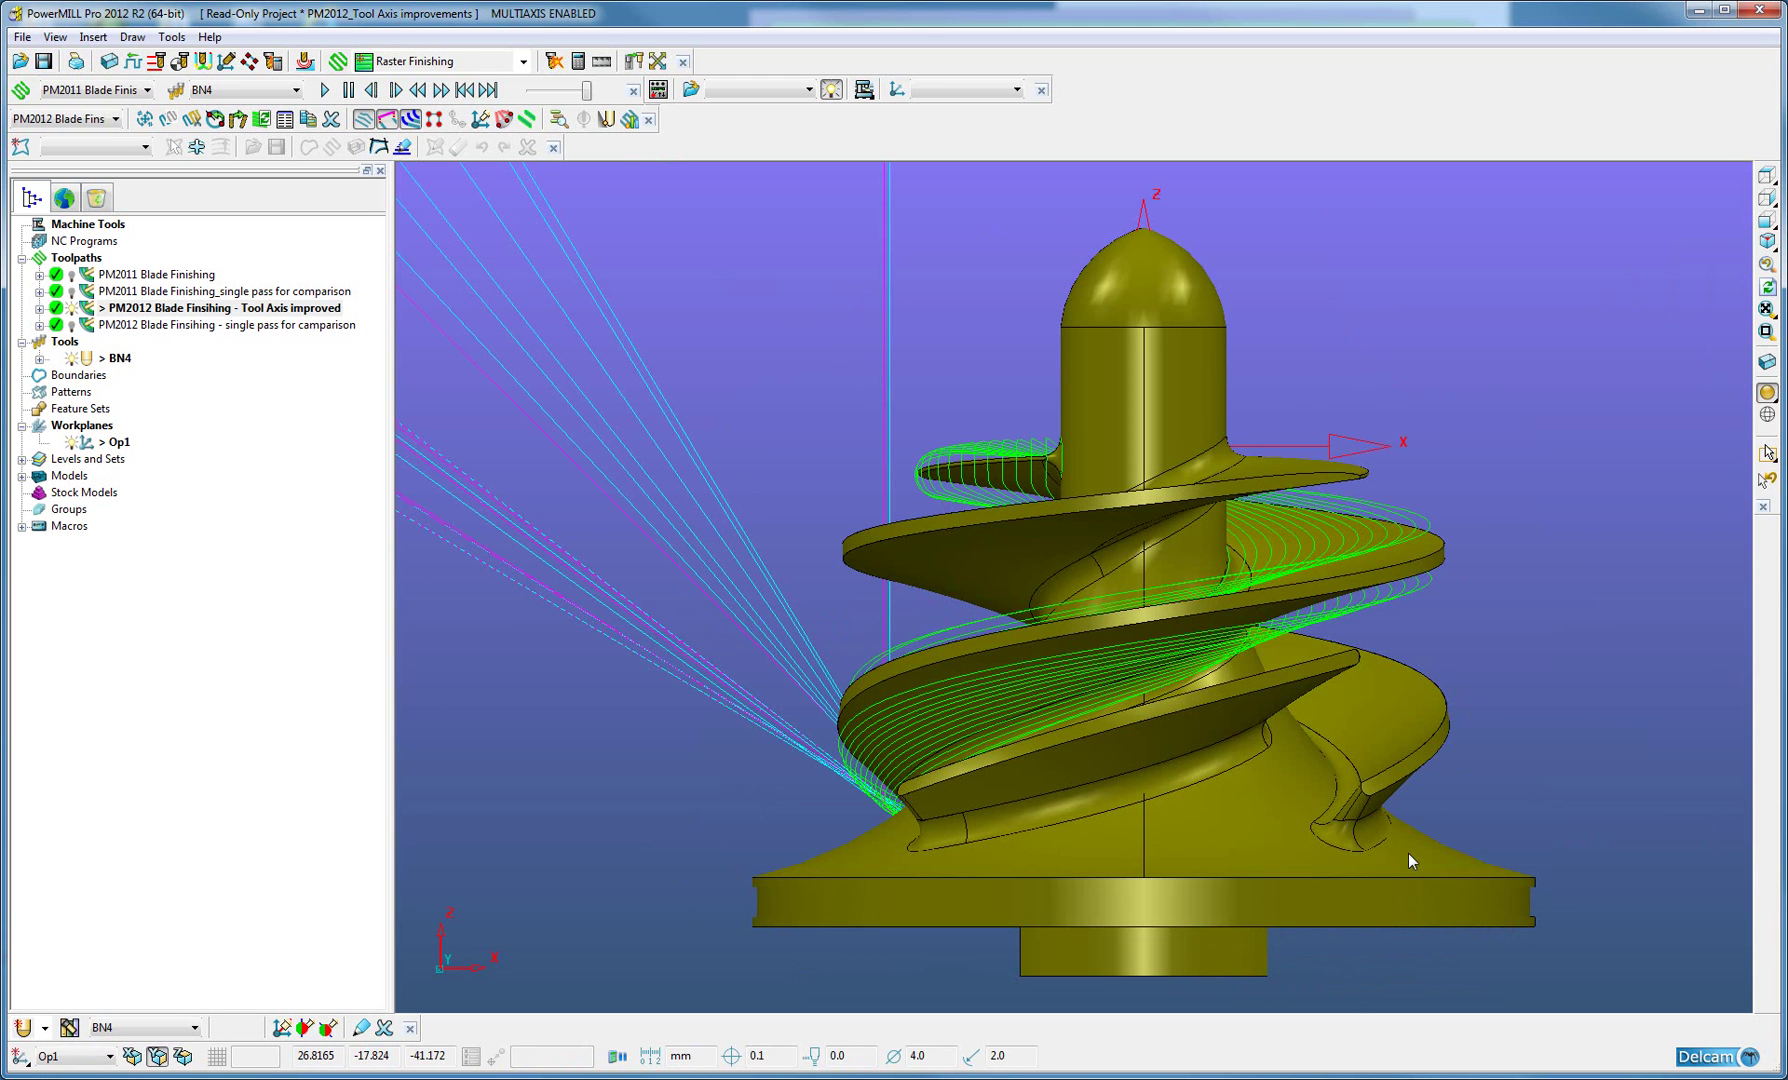